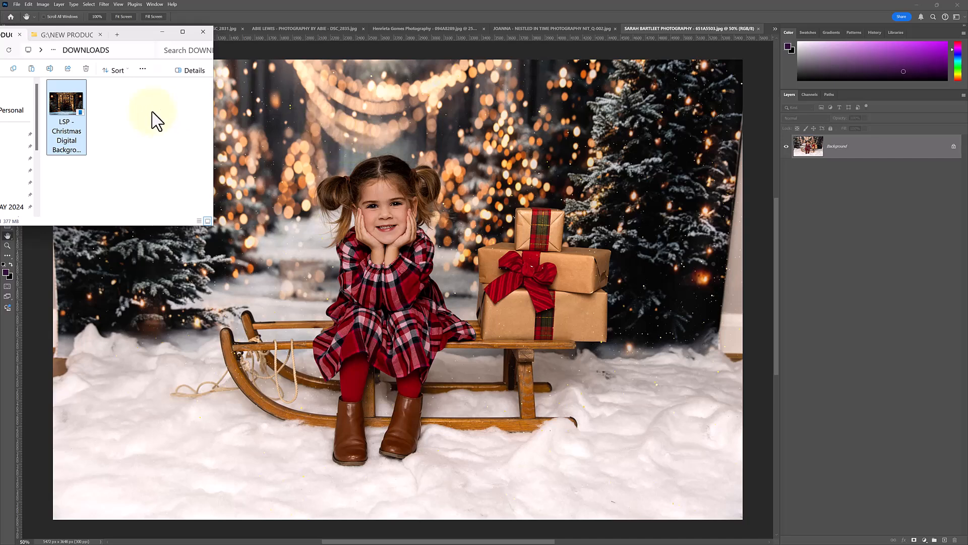
Open the LSP Christmas Digital Background PSD from the DOWNLOADS folder and fit the scene to the screen
drag(126, 34, 133, 41)
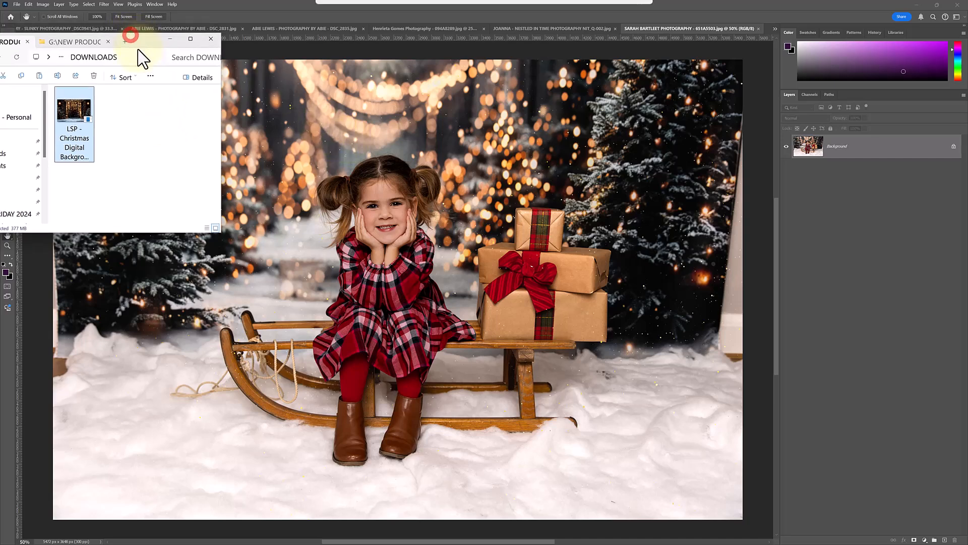
double_click(74, 116)
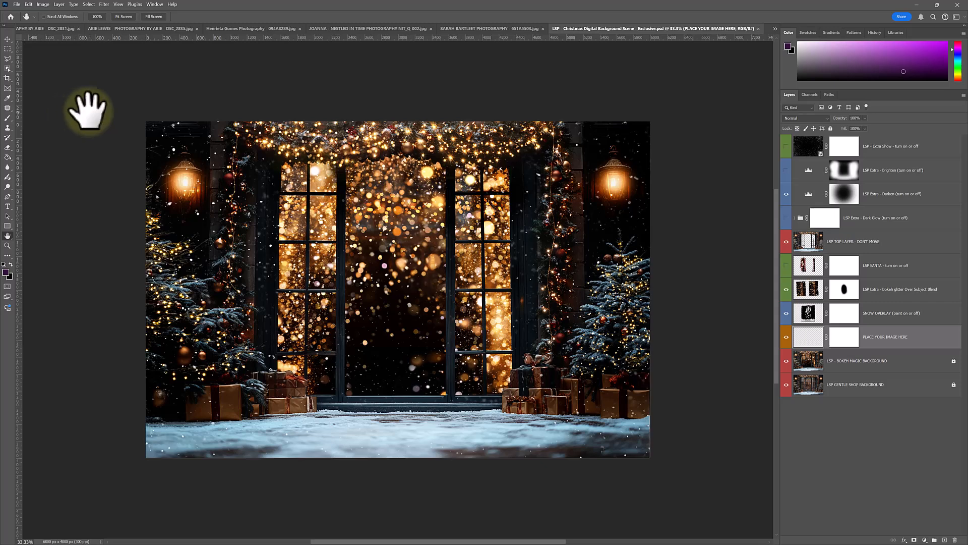
key(z)
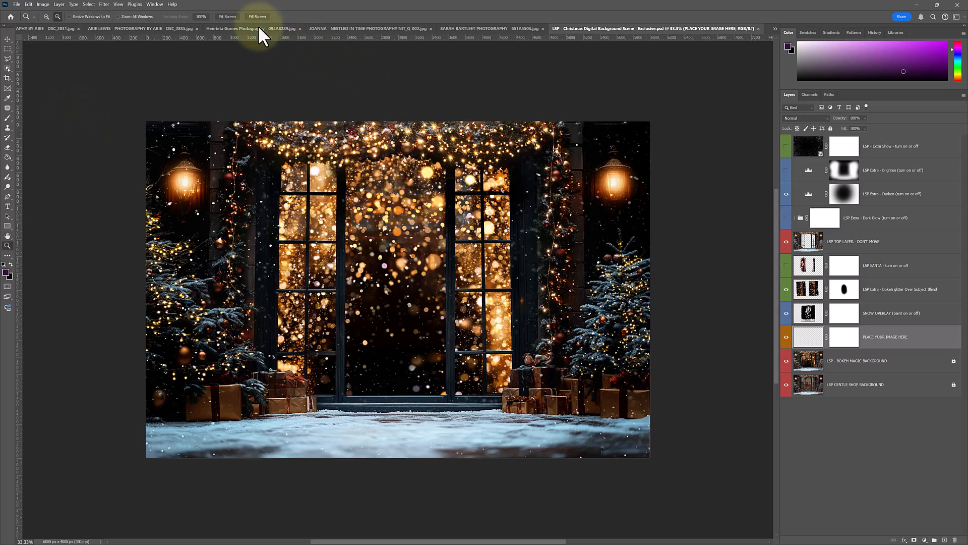
click(228, 16)
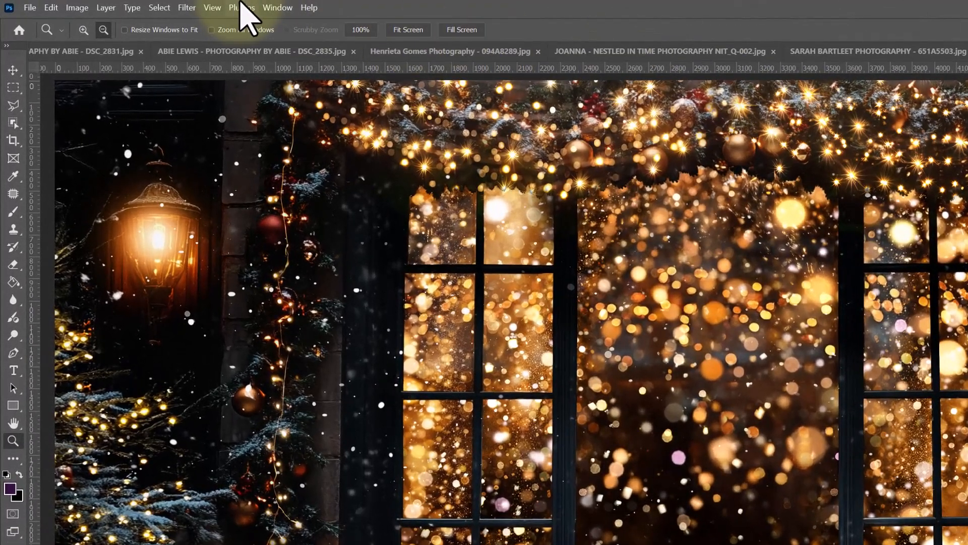
Toggle the LSP - BOKEH MAGIC BACKGROUND layer off and on to compare it with the gentle shop background
click(155, 4)
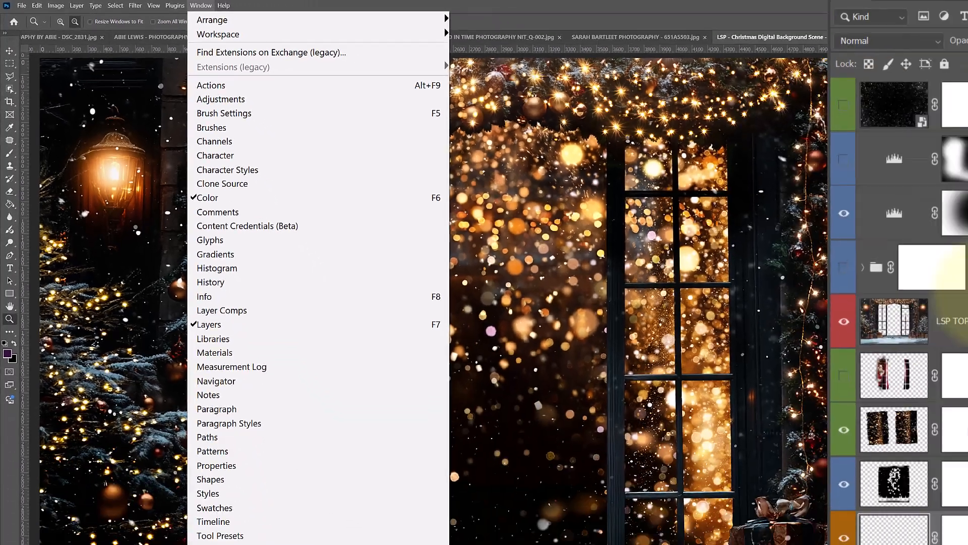
click(568, 446)
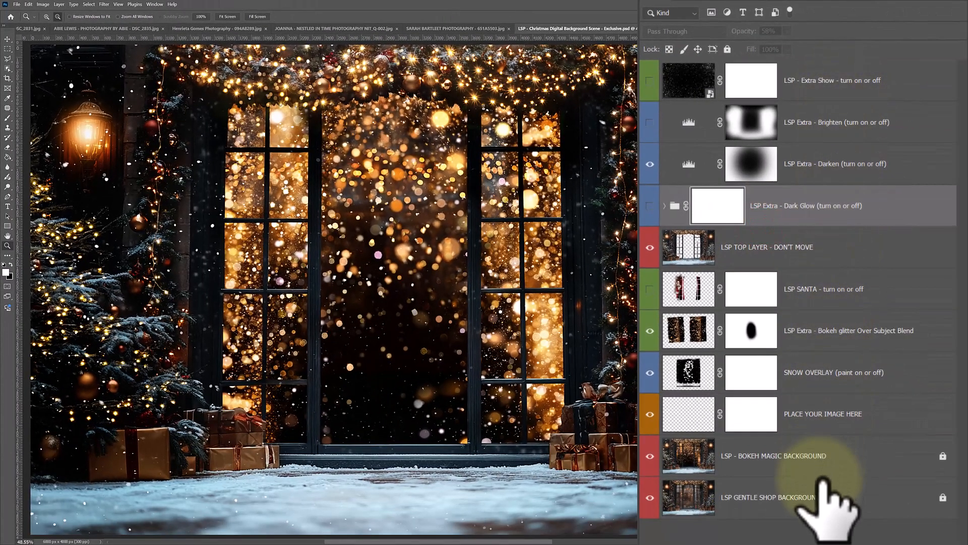
click(821, 493)
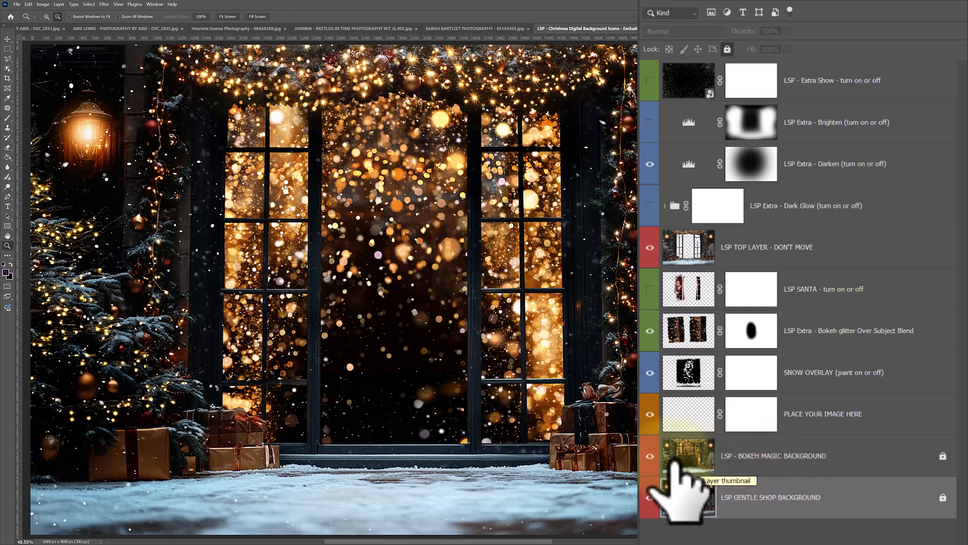
click(650, 456)
click(688, 499)
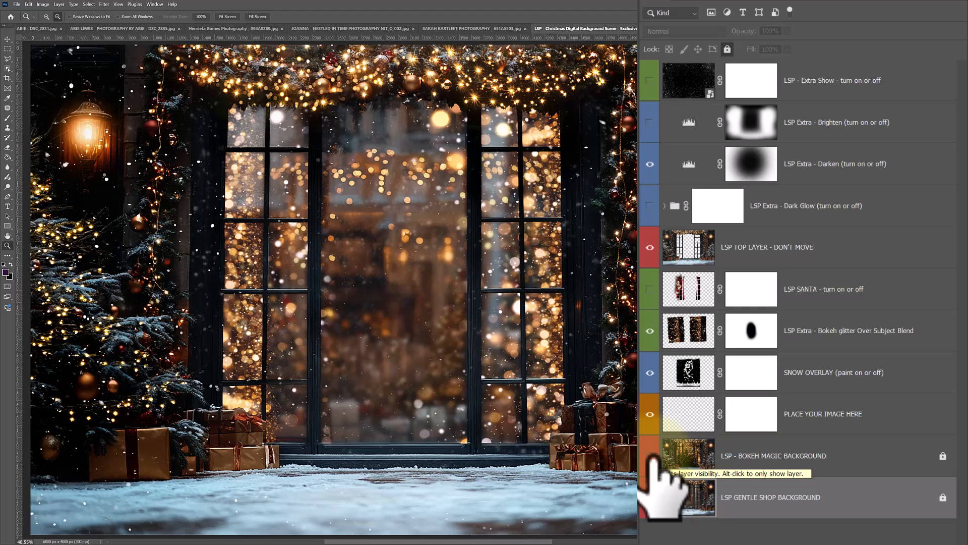
click(651, 456)
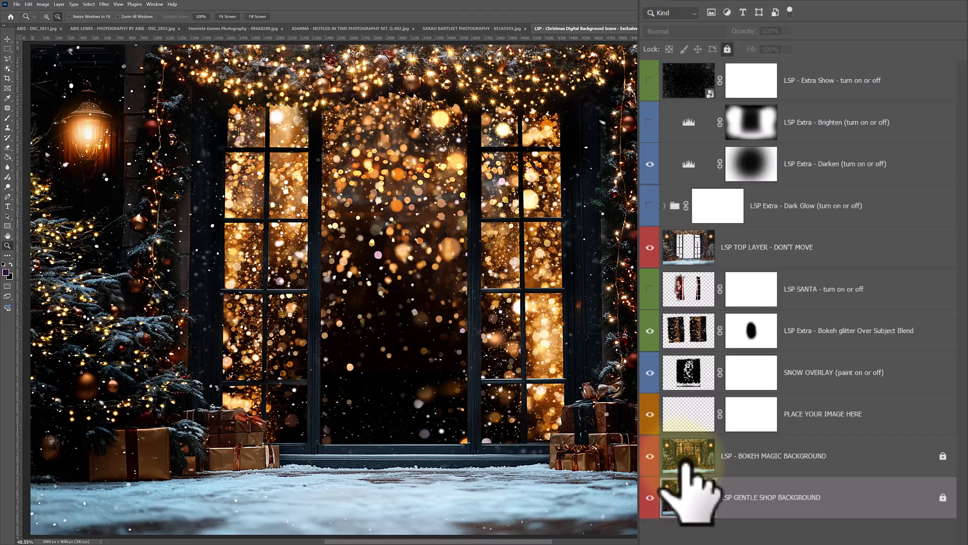
Toggle the bokeh glitter and LSP SANTA layers in turn to preview each effect, restoring their original visibility
click(682, 419)
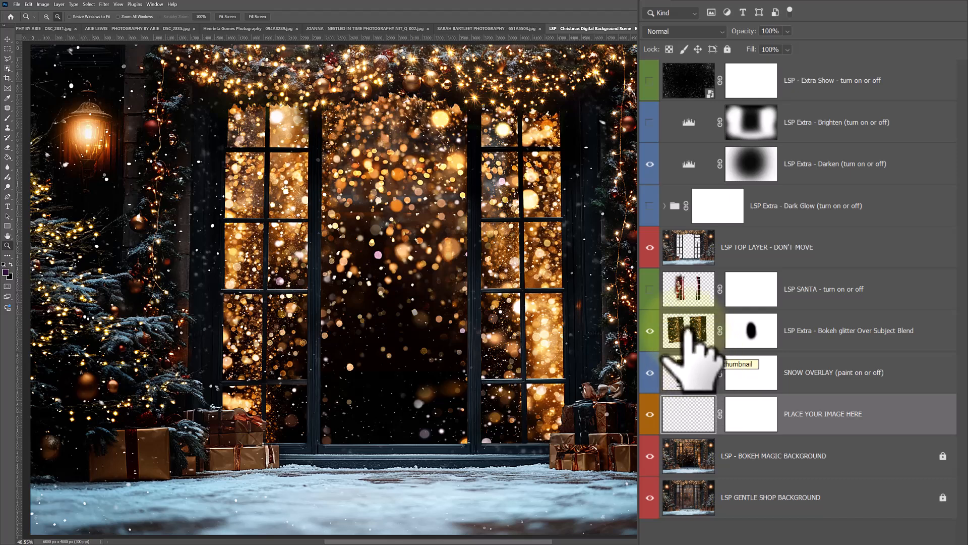
click(651, 330)
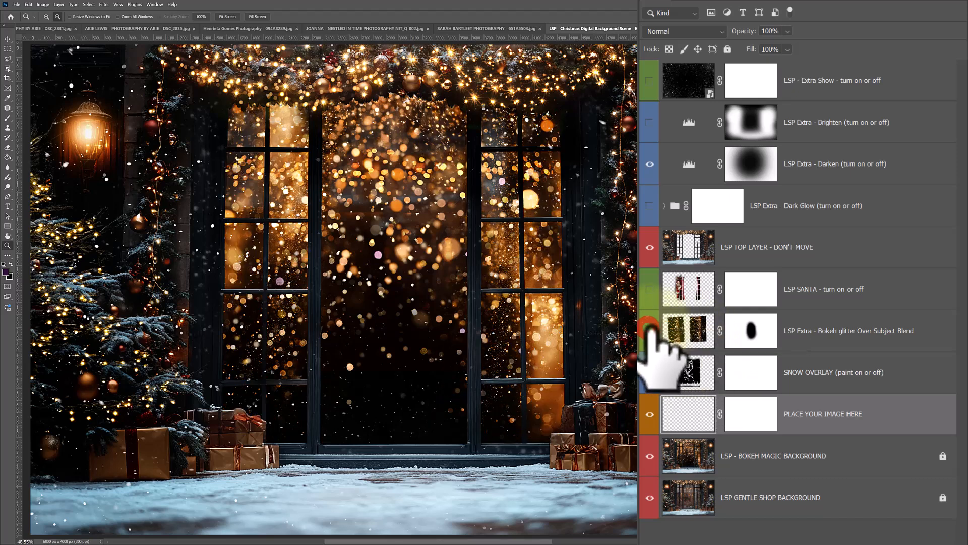
click(651, 329)
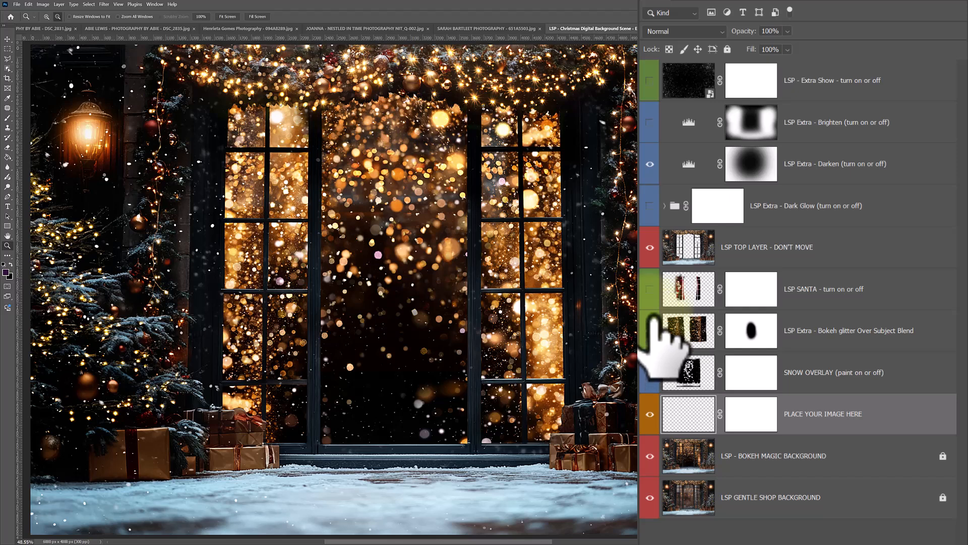
click(650, 289)
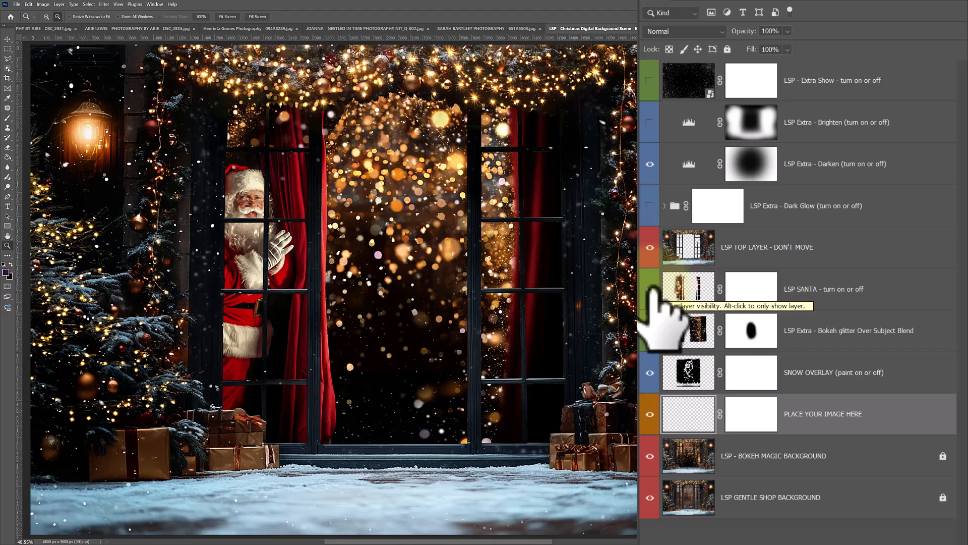
click(651, 289)
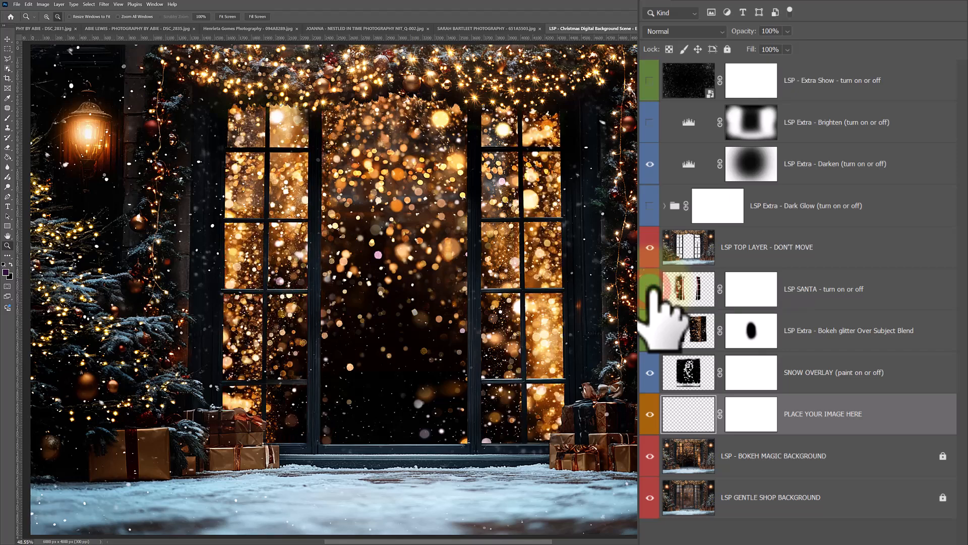
Preview the extra Dark Glow, Darken, Brighten and snow layers above LSP TOP LAYER by toggling their visibility
click(736, 247)
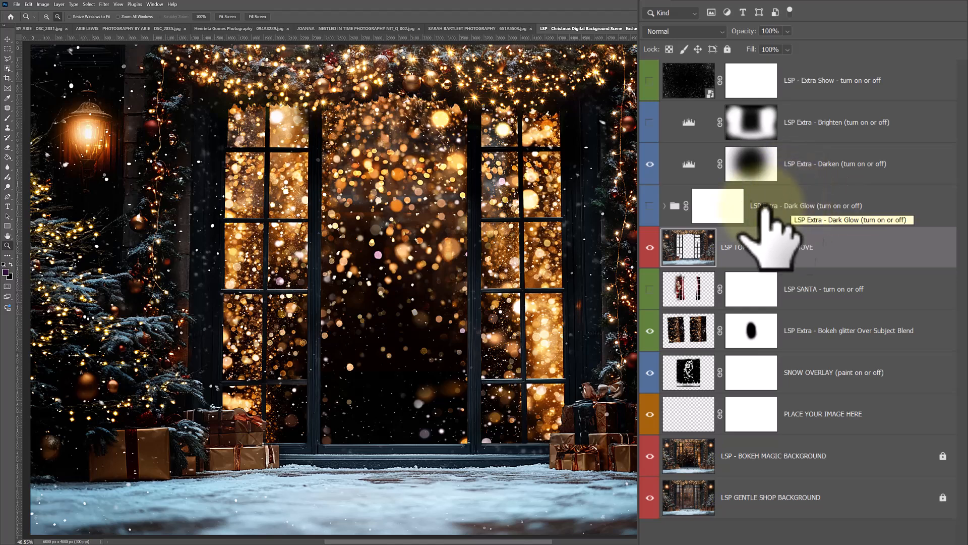
click(650, 206)
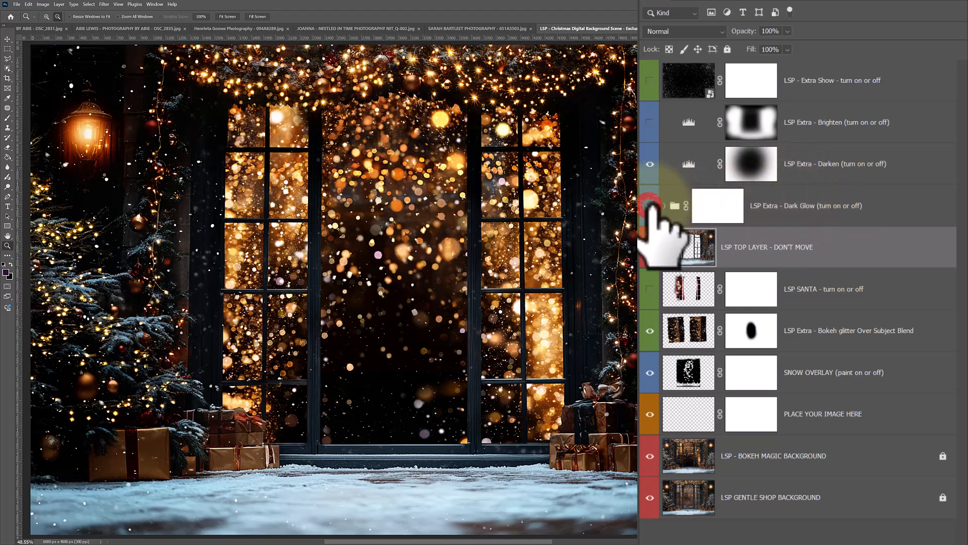
click(650, 206)
click(650, 206)
click(650, 206)
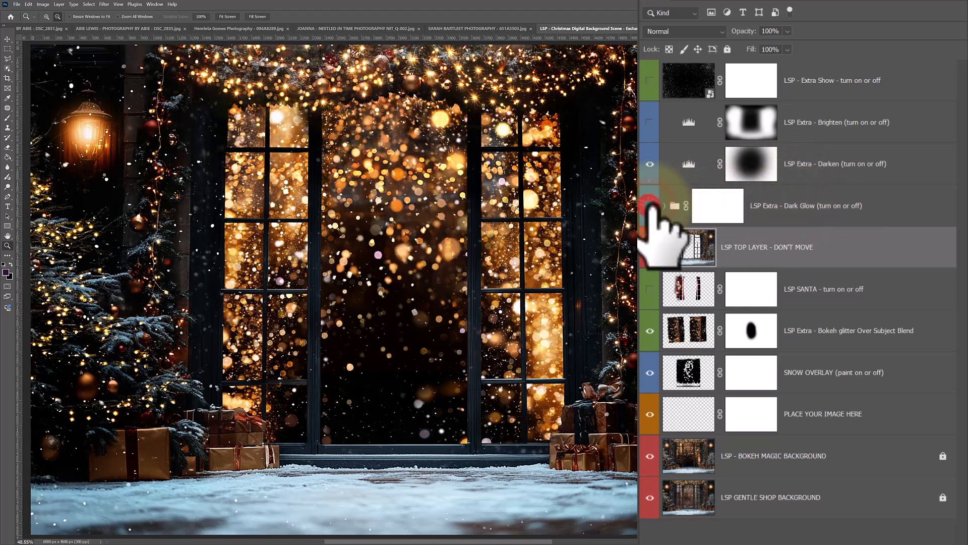
click(650, 163)
click(650, 164)
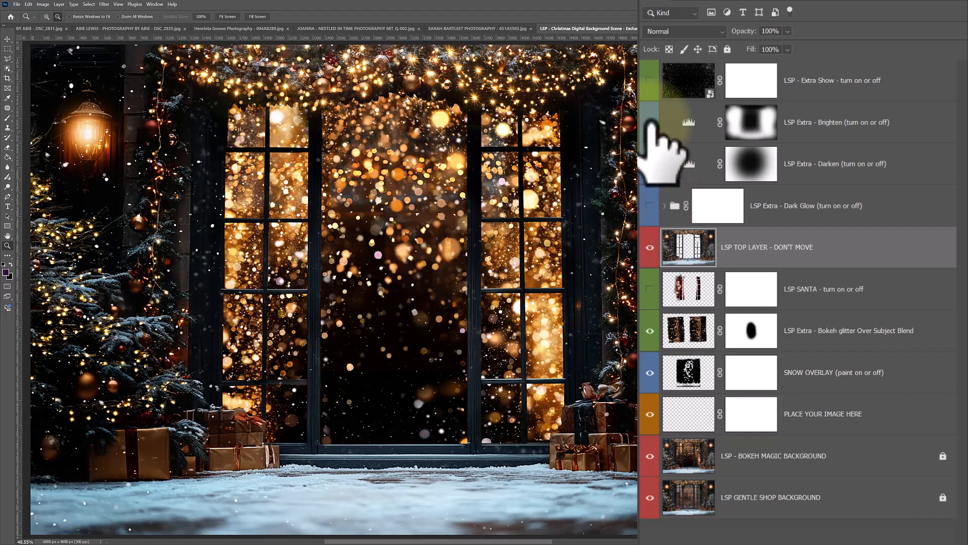
click(651, 123)
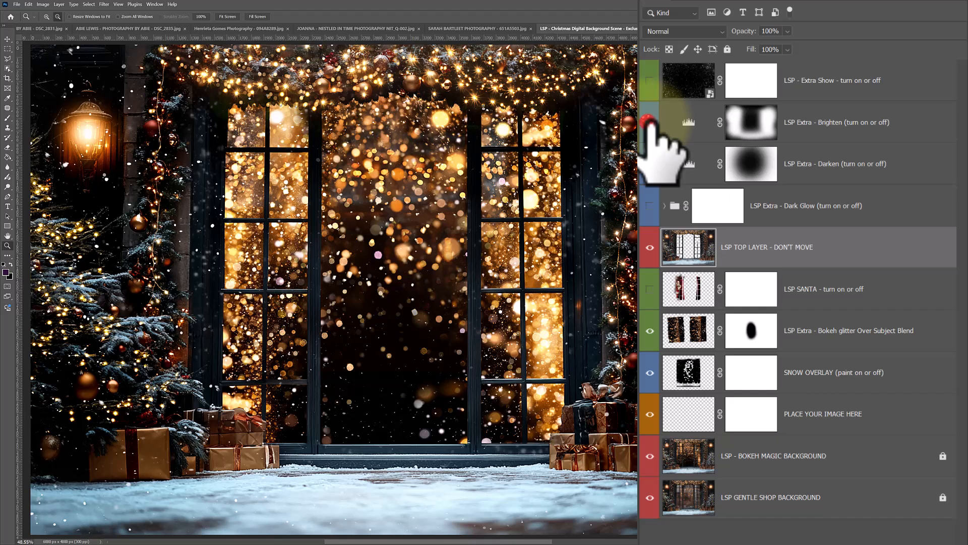
click(650, 80)
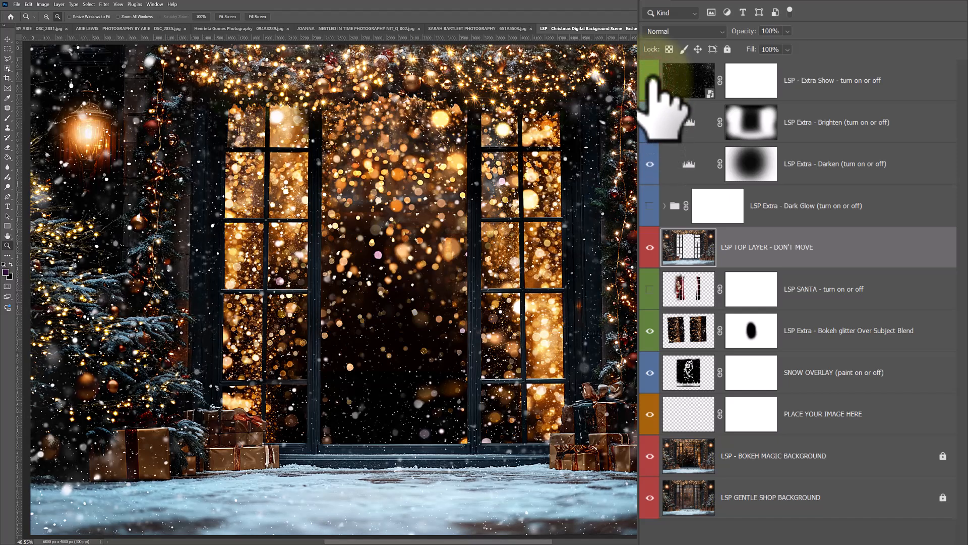
click(650, 80)
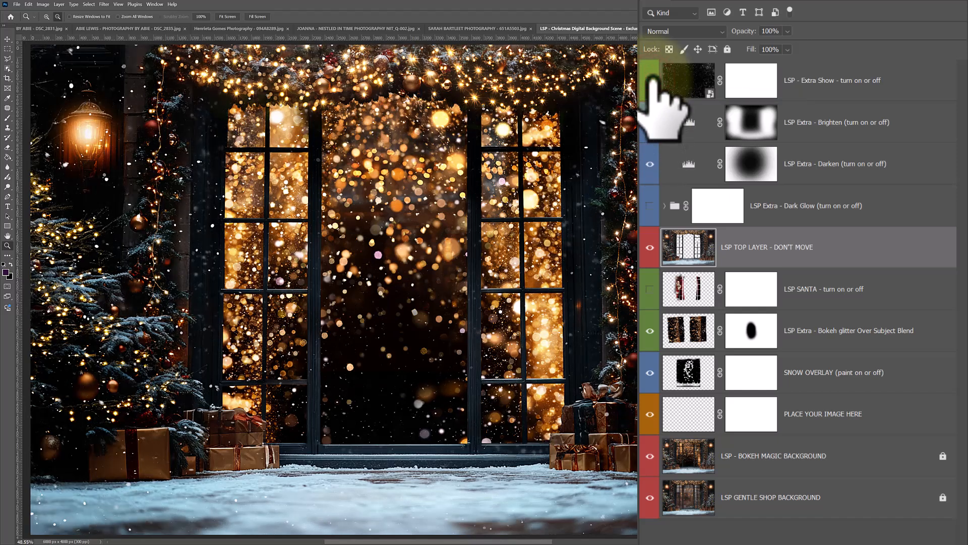
Select the PLACE YOUR IMAGE HERE layer, then switch to File Explorer and show the Edited Model Call JPEGS folder
click(693, 406)
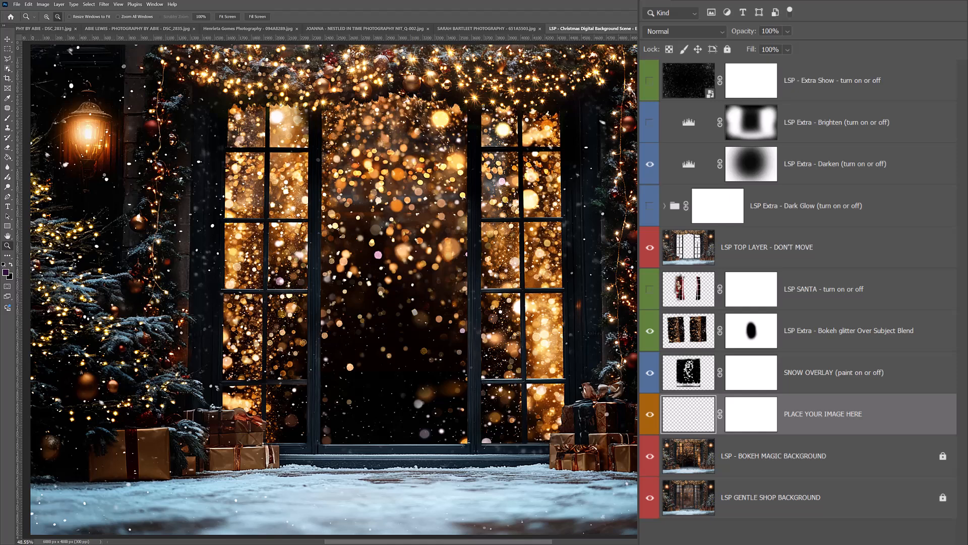
click(17, 4)
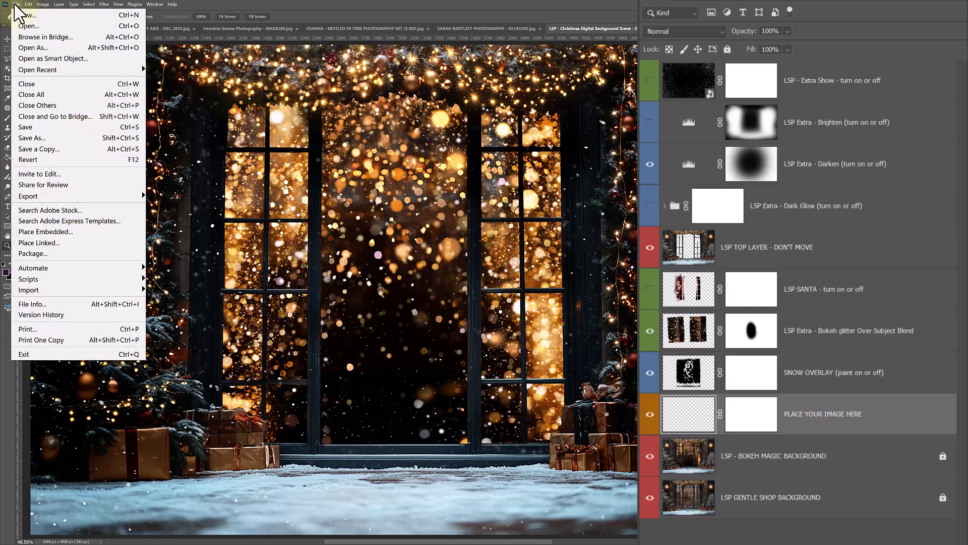
click(17, 4)
key(alt+Tab)
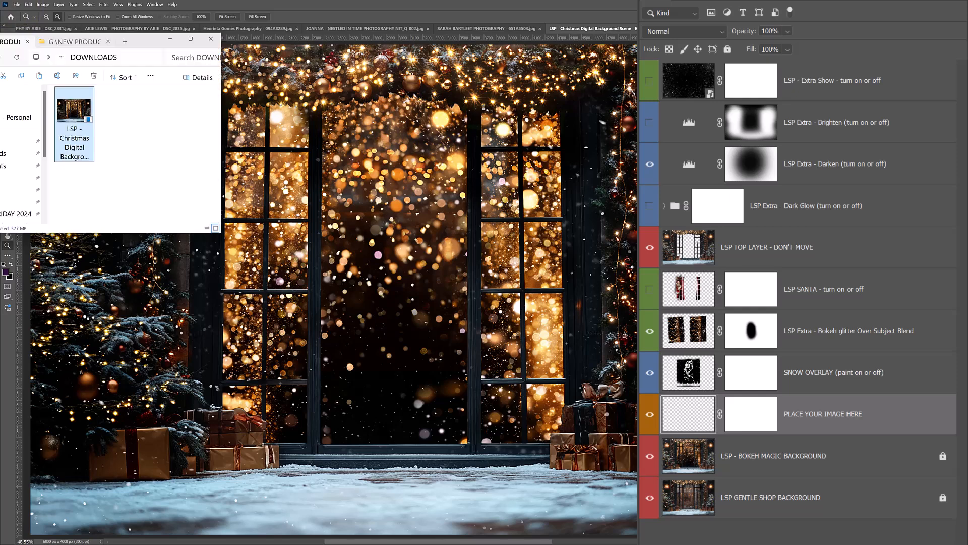
drag(140, 47, 157, 57)
click(90, 53)
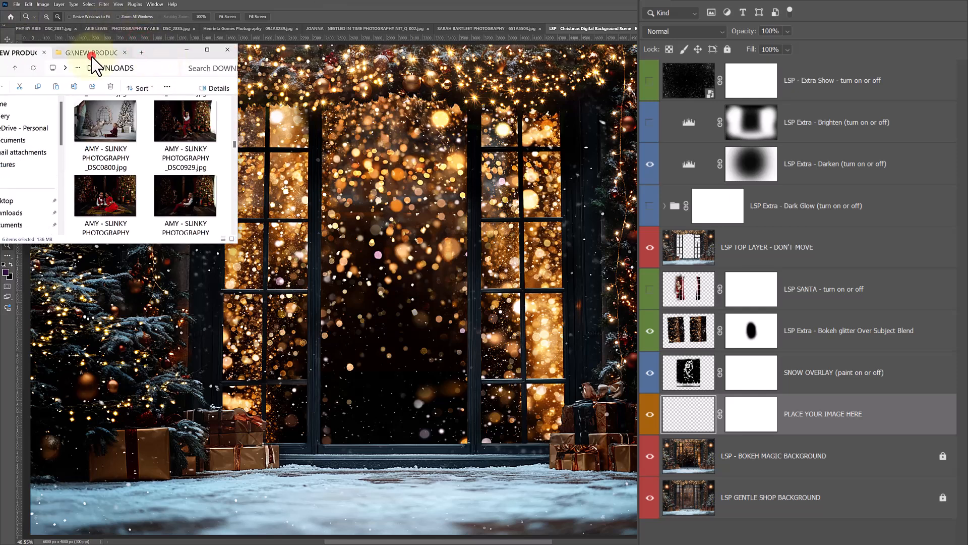
Find photo 094A8116.jpg of the two seated children and place it into the scene above the PLACE YOUR IMAGE HERE layer
scroll(232, 146, down, 5)
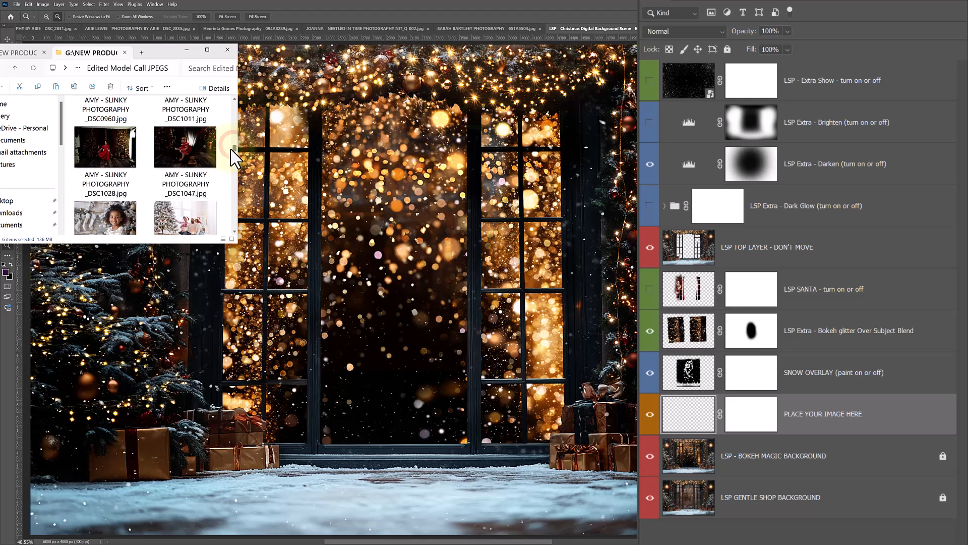
scroll(232, 159, down, 5)
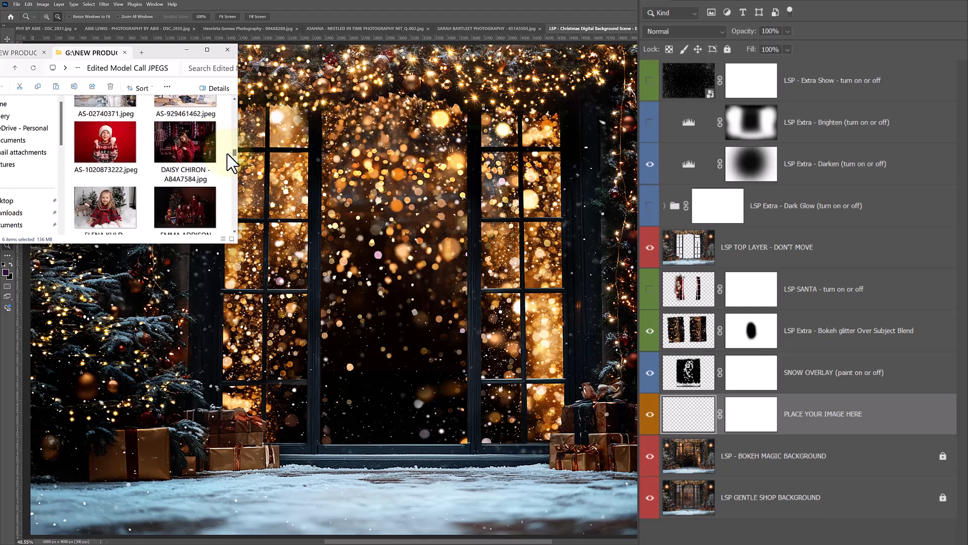
scroll(226, 156, down, 3)
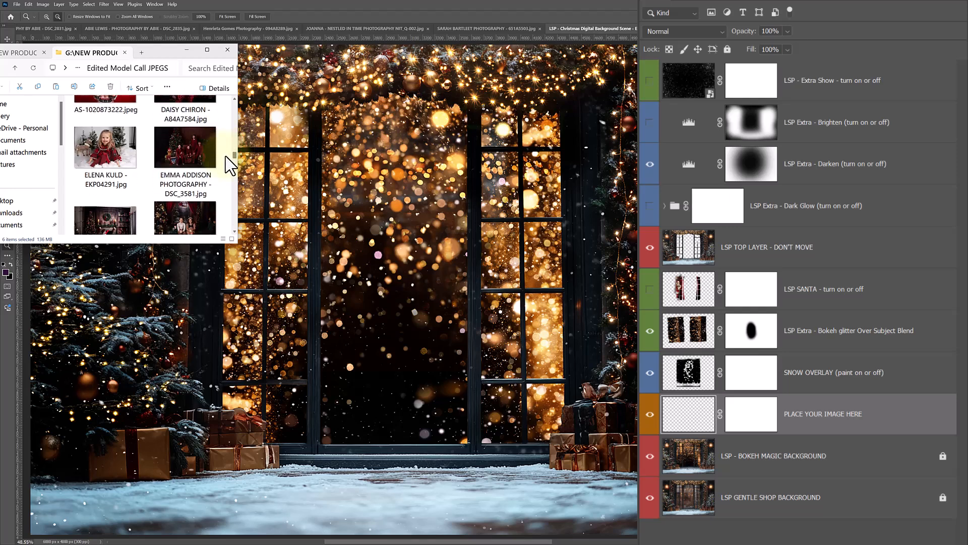
scroll(229, 168, down, 1)
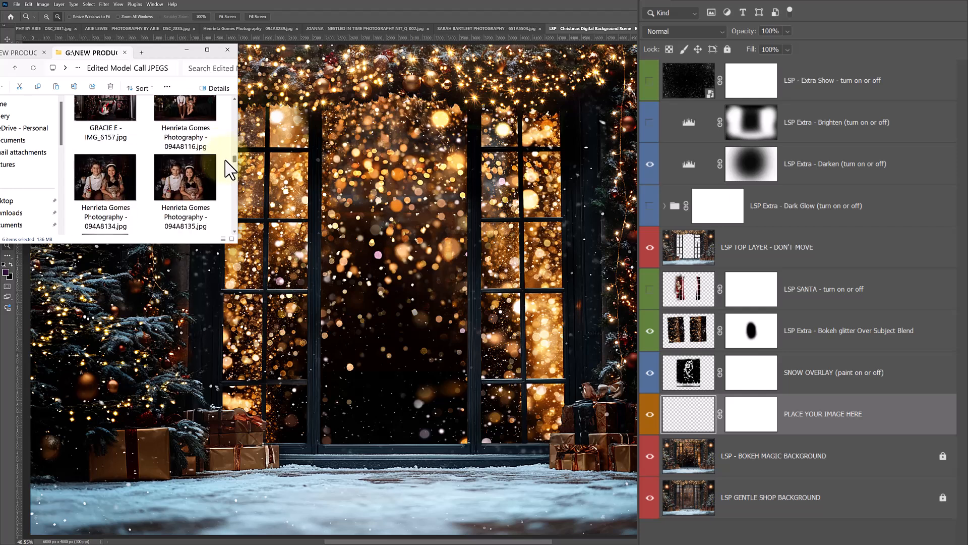
scroll(231, 168, up, 1)
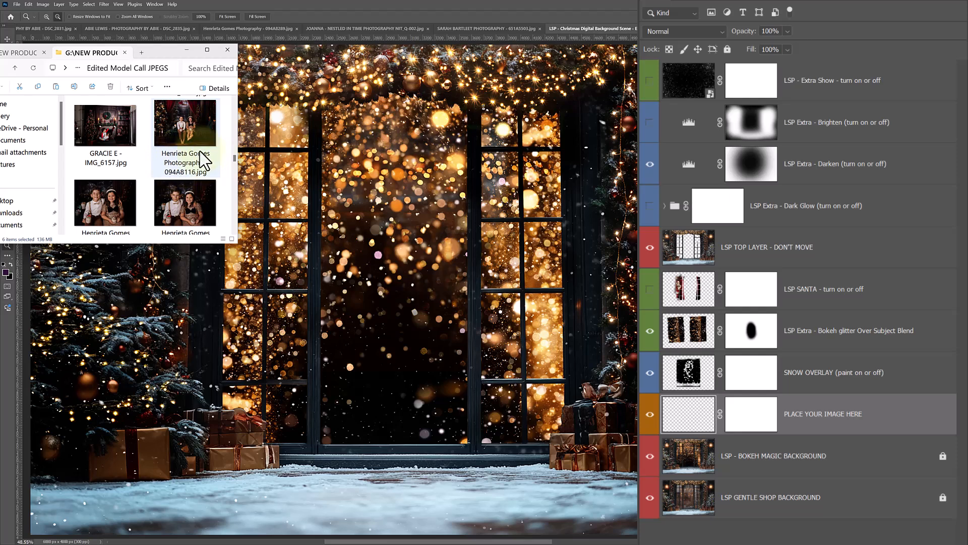
drag(189, 118, 409, 214)
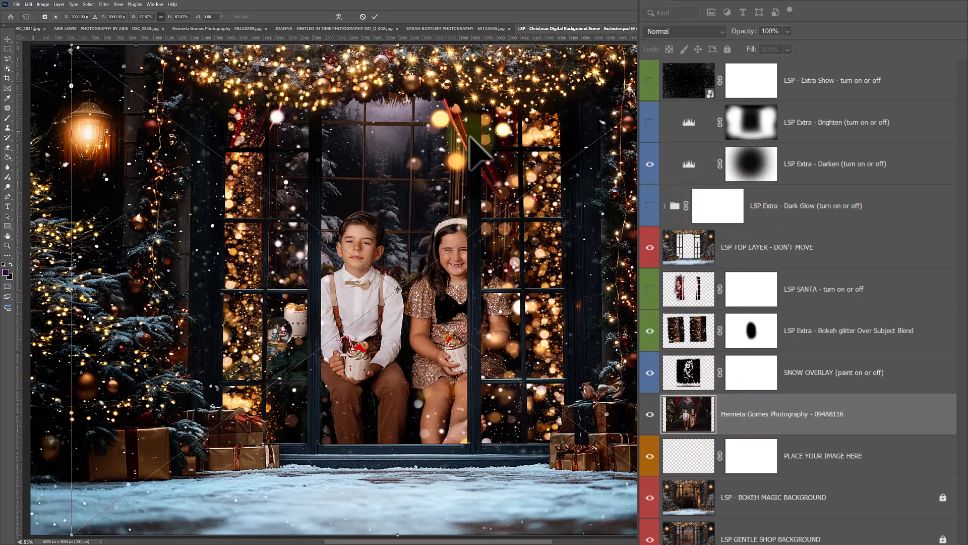
Scale the placed photo to about 64% and position it so both children sit within the central window opening
drag(398, 45, 401, 92)
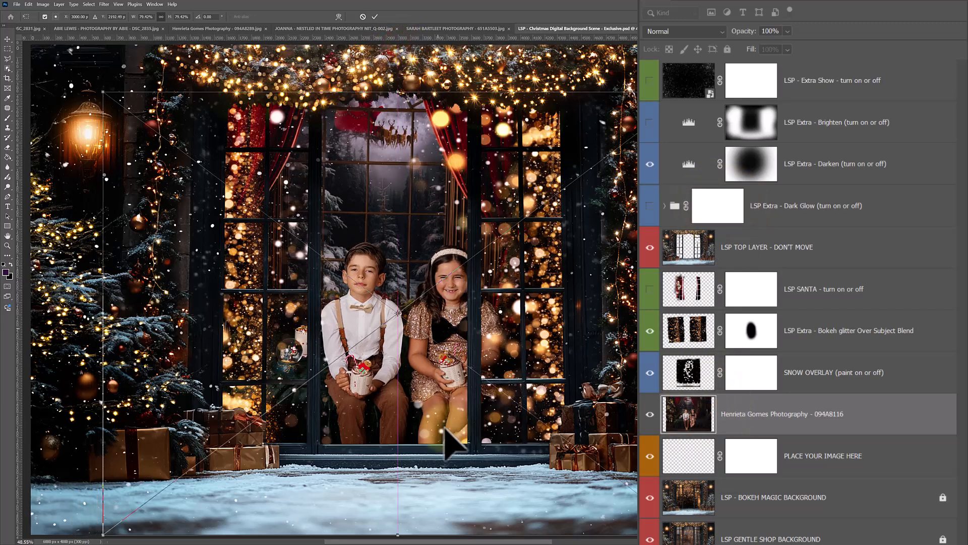
drag(398, 534, 398, 446)
drag(457, 382, 449, 381)
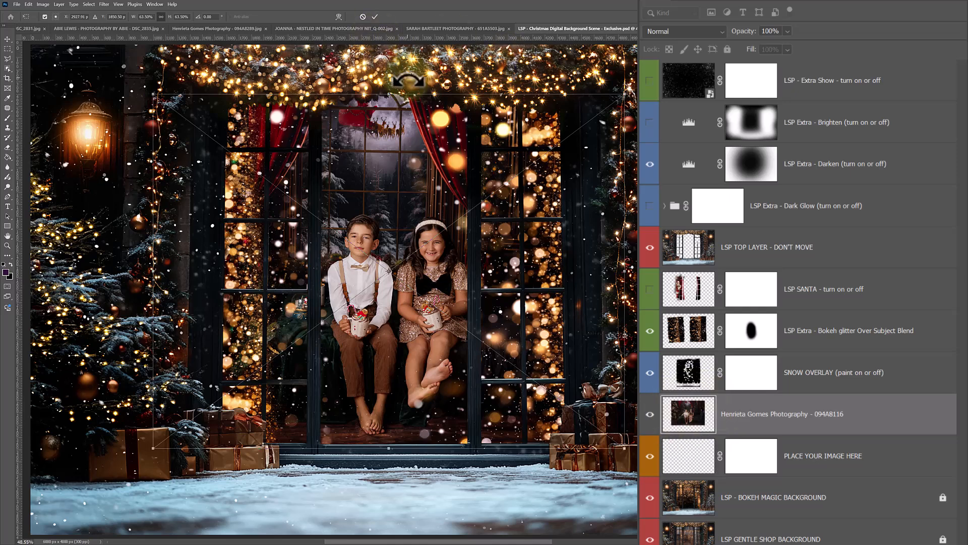
drag(390, 94, 390, 91)
Hide the SNOW OVERLAY and bokeh glitter layers above the placed photo layer
click(699, 421)
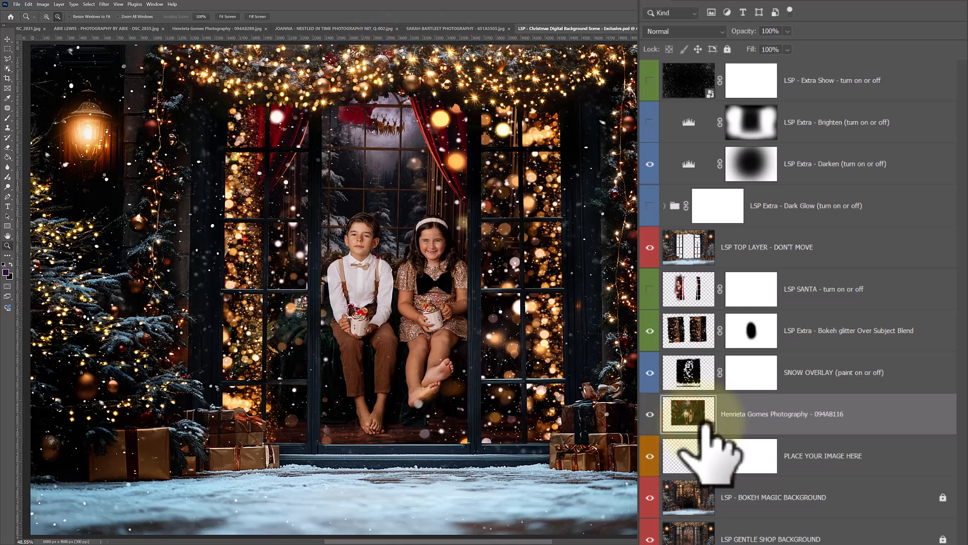
drag(650, 375, 651, 331)
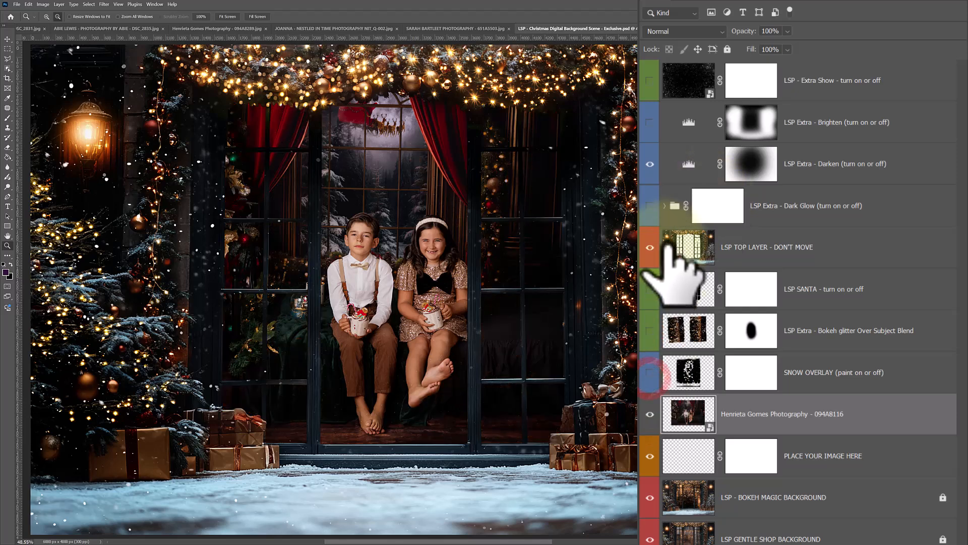
Hide the LSP Extra - Darken layer and preview the Bokeh glitter and LSP SANTA layers, leaving both hidden
click(650, 164)
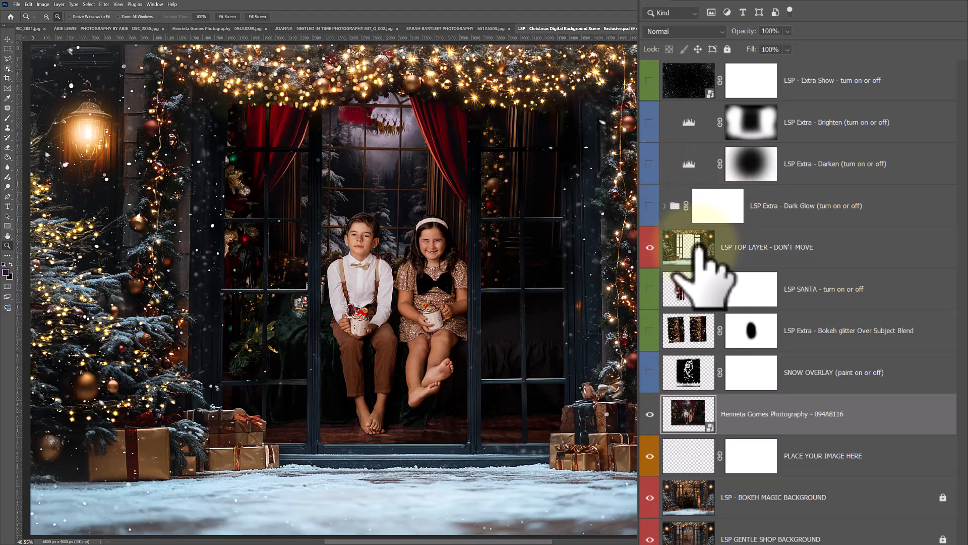
click(651, 330)
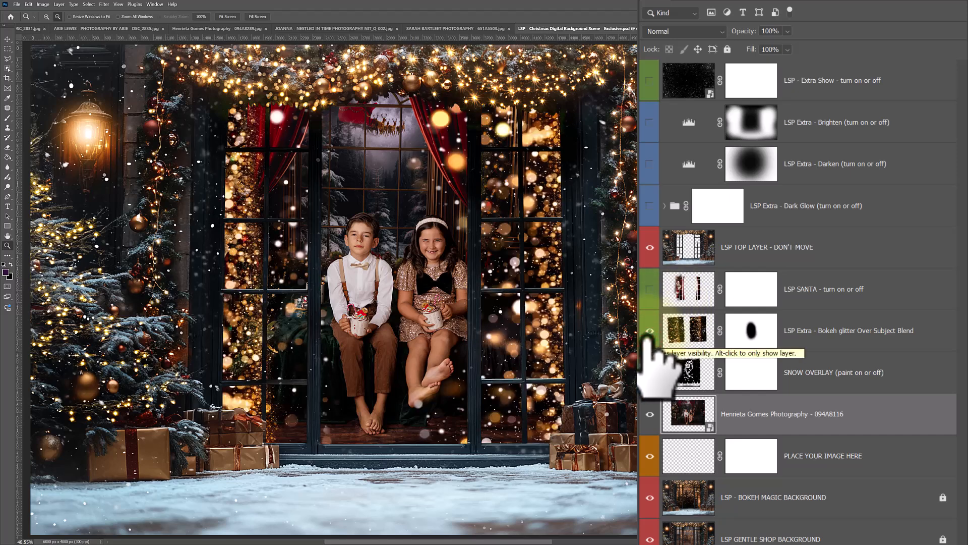
click(650, 330)
click(648, 289)
click(648, 289)
Show the SNOW OVERLAY layer and the LSP Extra - Bokeh glitter Over Subject Blend layer over the children's photo
click(648, 372)
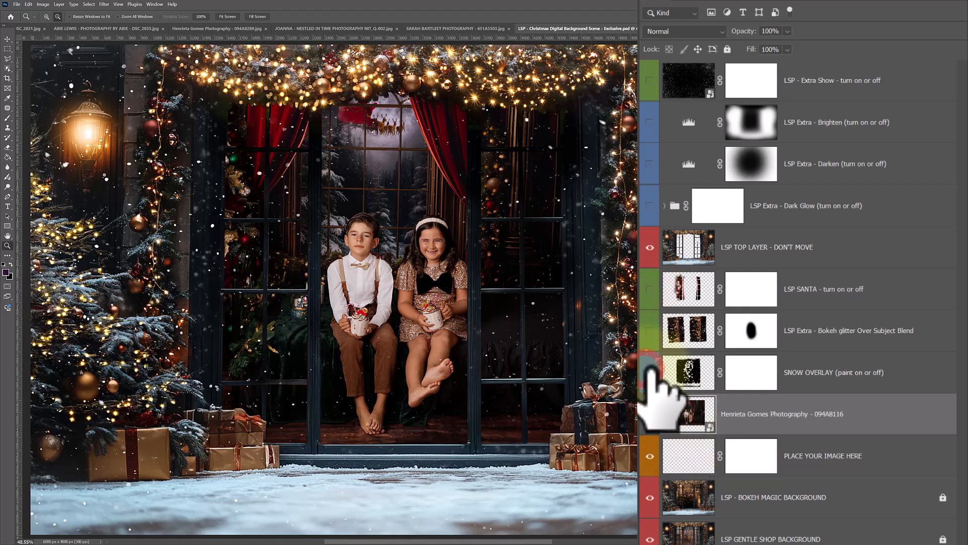
click(650, 80)
drag(650, 122, 658, 87)
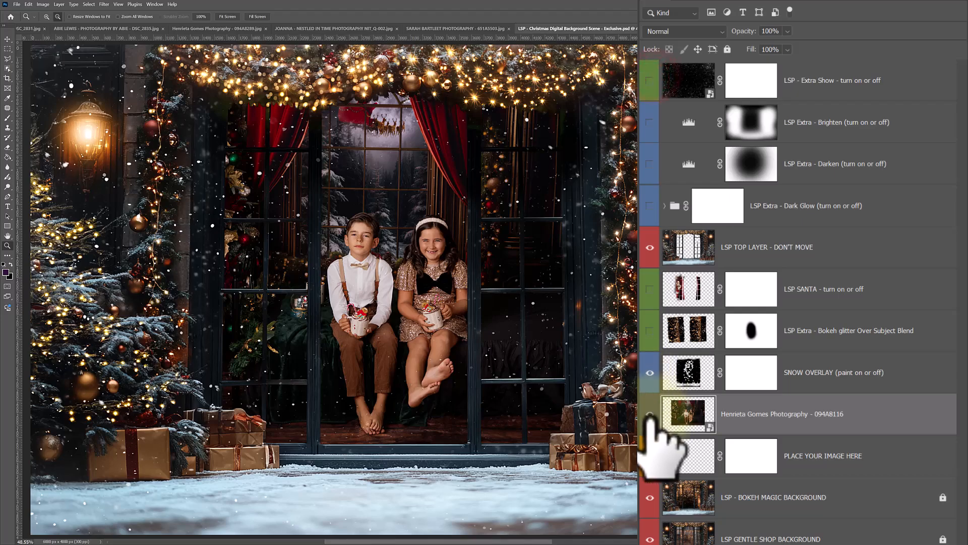
click(650, 331)
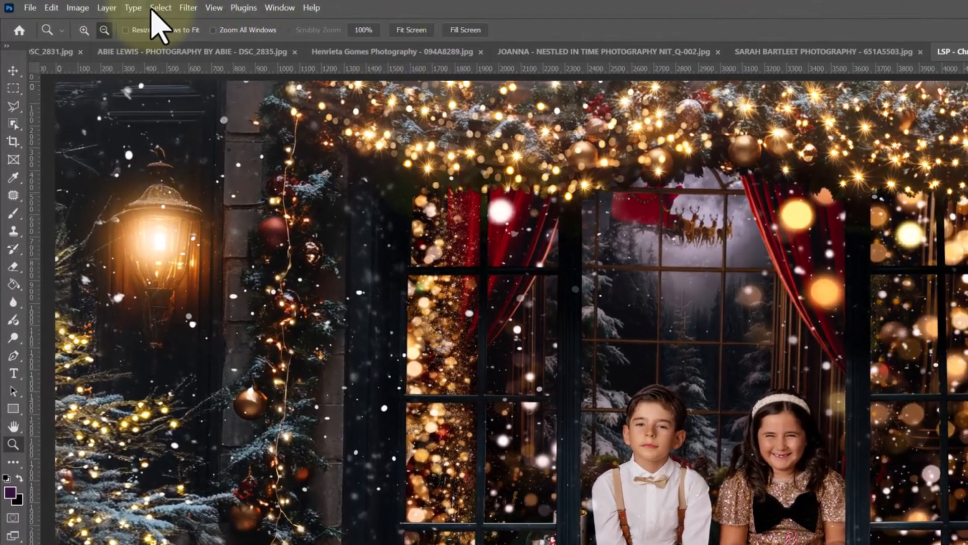
Select the two children and add a layer mask to photo 094A8116, exposing the LSP - BOKEH MAGIC BACKGROUND around them
click(158, 9)
click(230, 235)
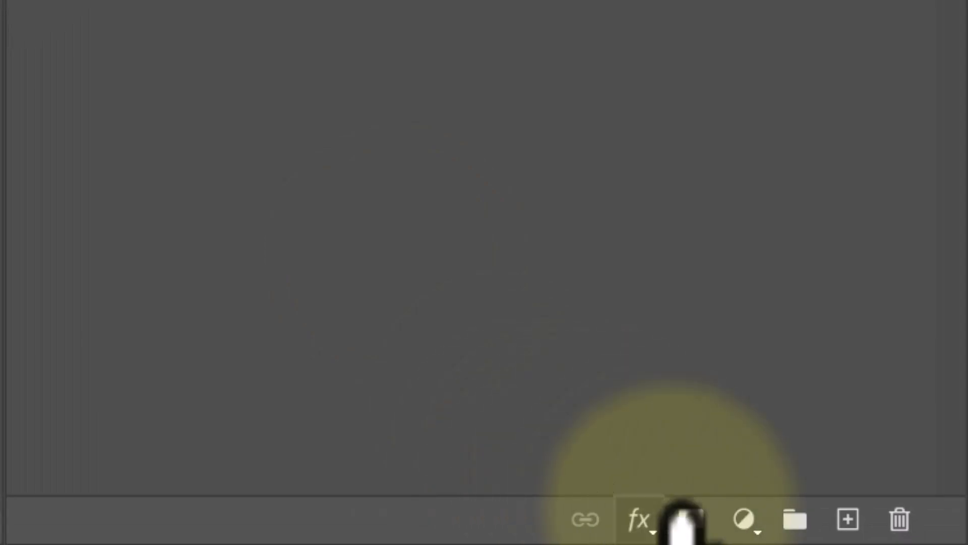
click(680, 511)
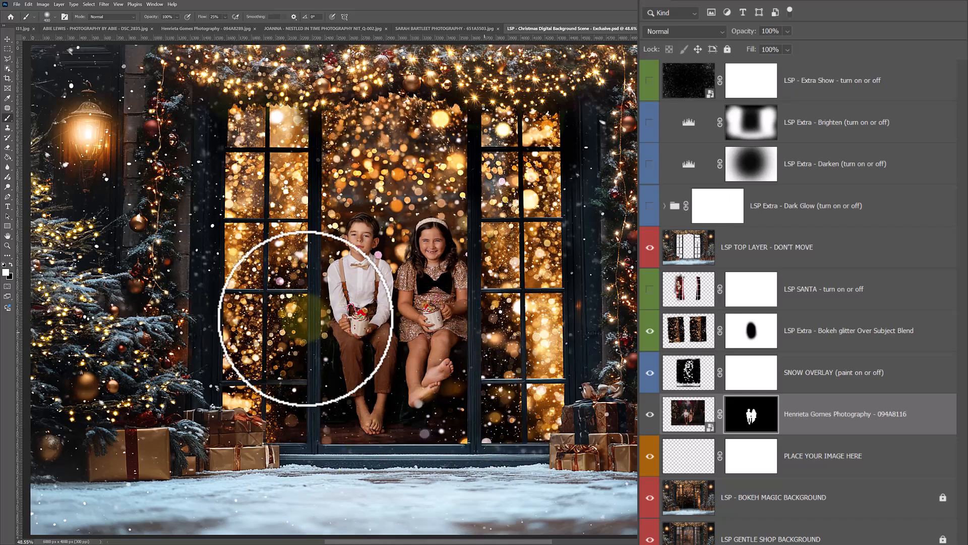
click(651, 498)
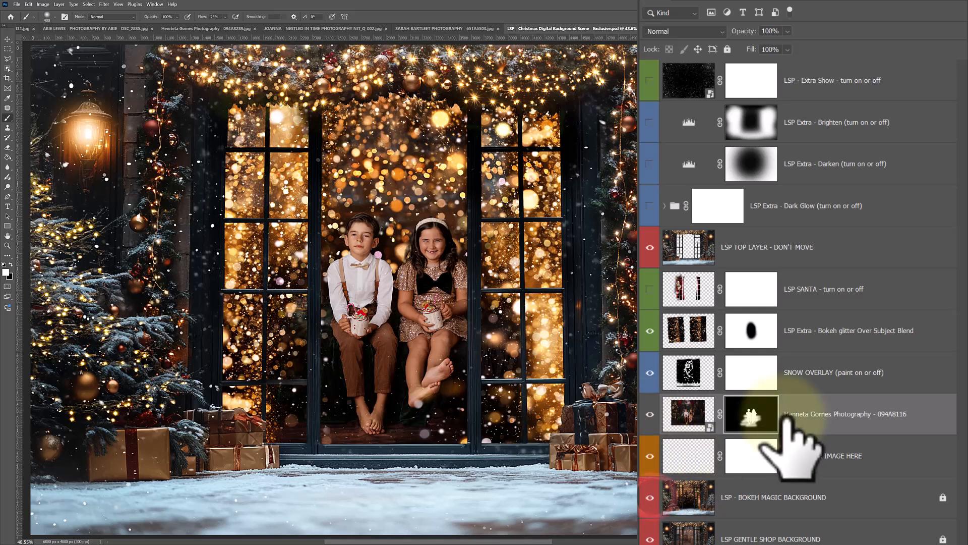
Disable the layer mask on photo 094A8116 and hide the Bokeh glitter Over Subject Blend layer
shift+click(751, 412)
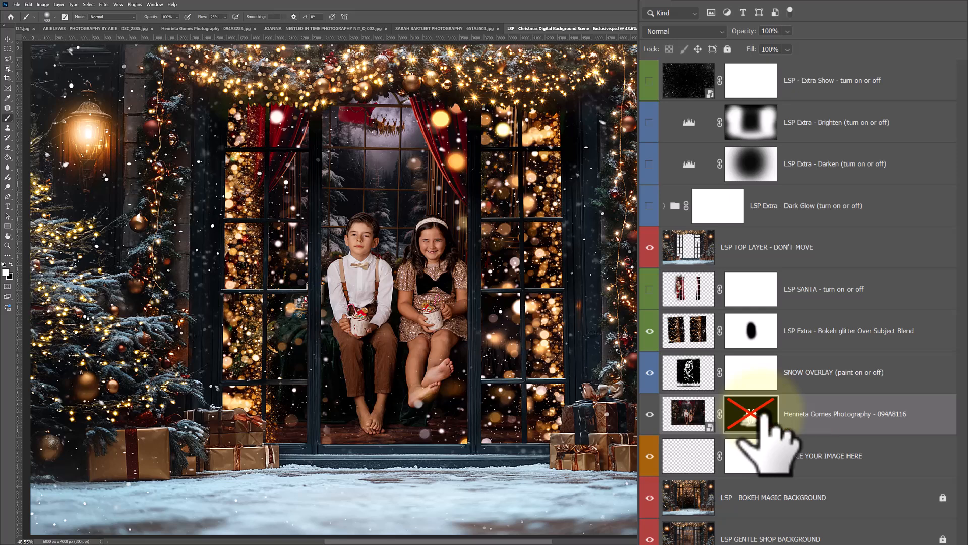
click(651, 326)
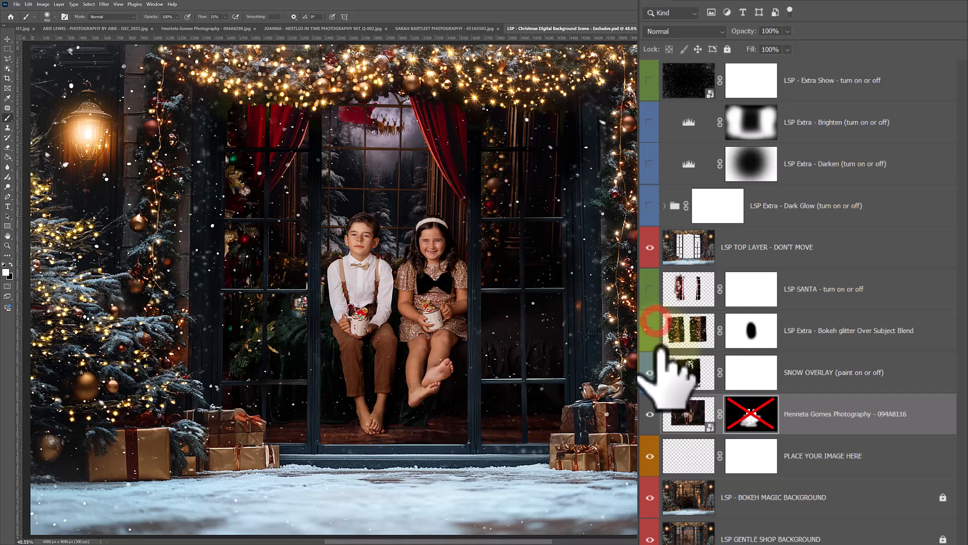
Place the embedded photo ending in NIT_Q-002.jpg, showing Santa and a boy at a workbench, above the children's photo layer
click(17, 5)
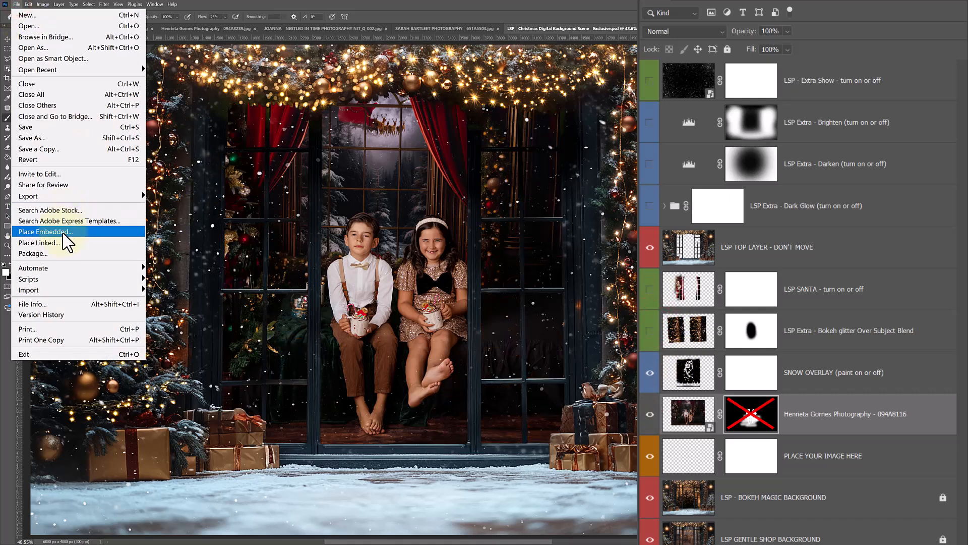
click(46, 232)
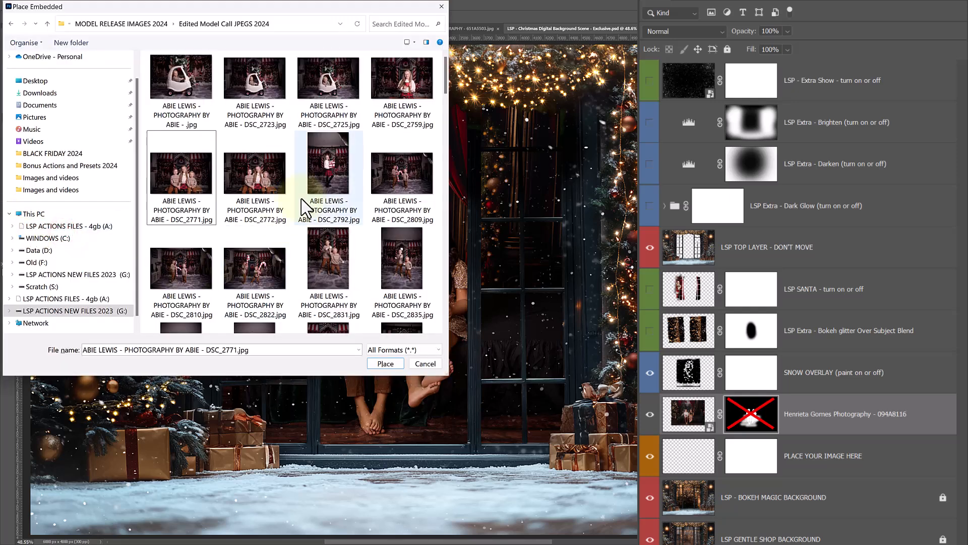
drag(446, 74, 442, 253)
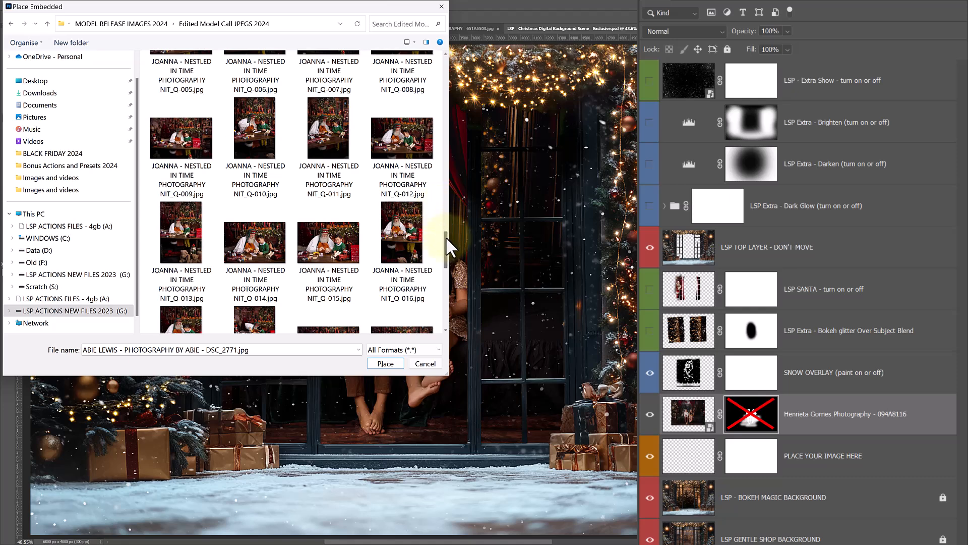
drag(447, 237, 446, 245)
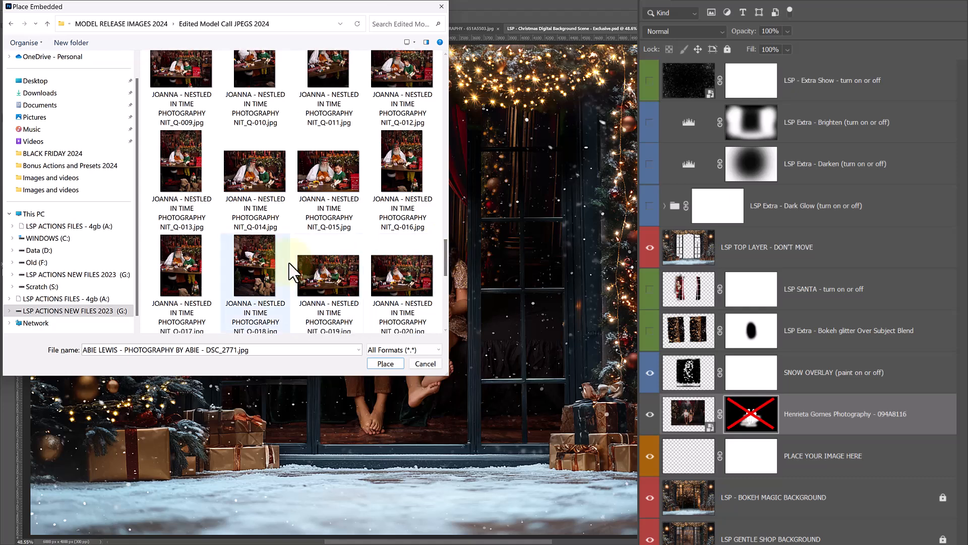
drag(445, 255, 445, 256)
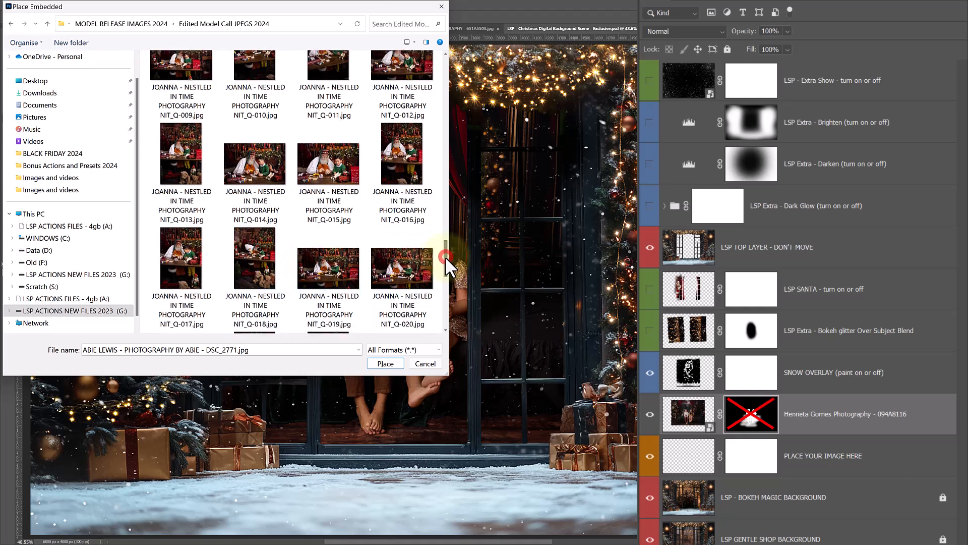
click(262, 255)
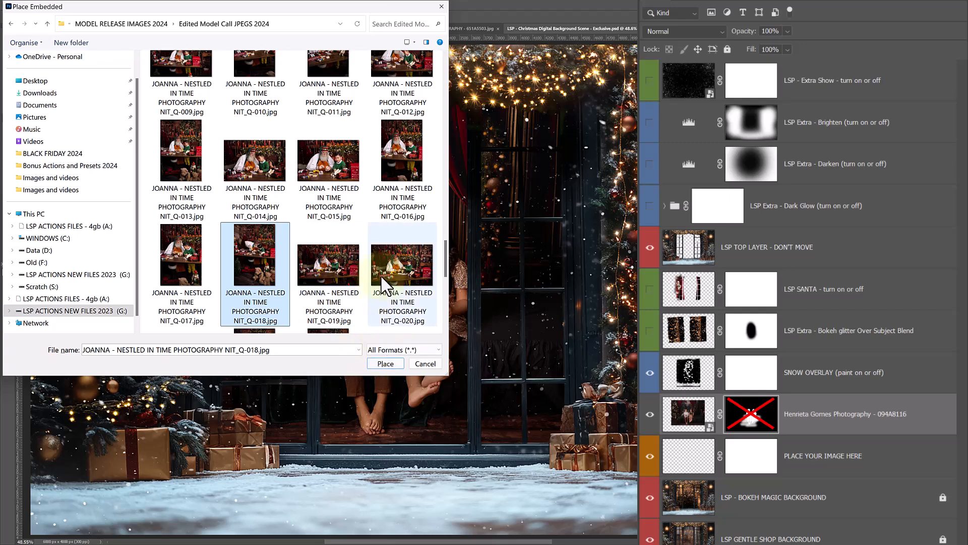
drag(447, 264, 452, 320)
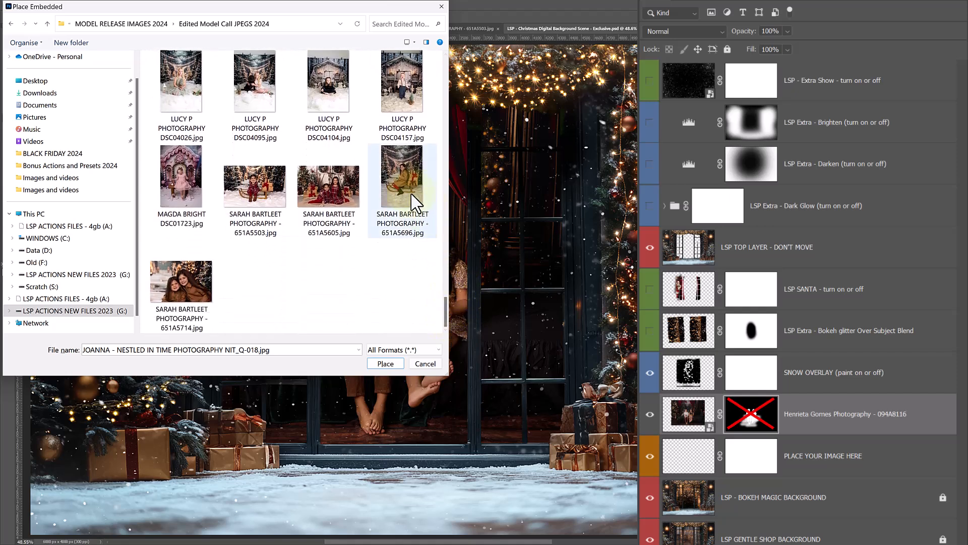
click(258, 195)
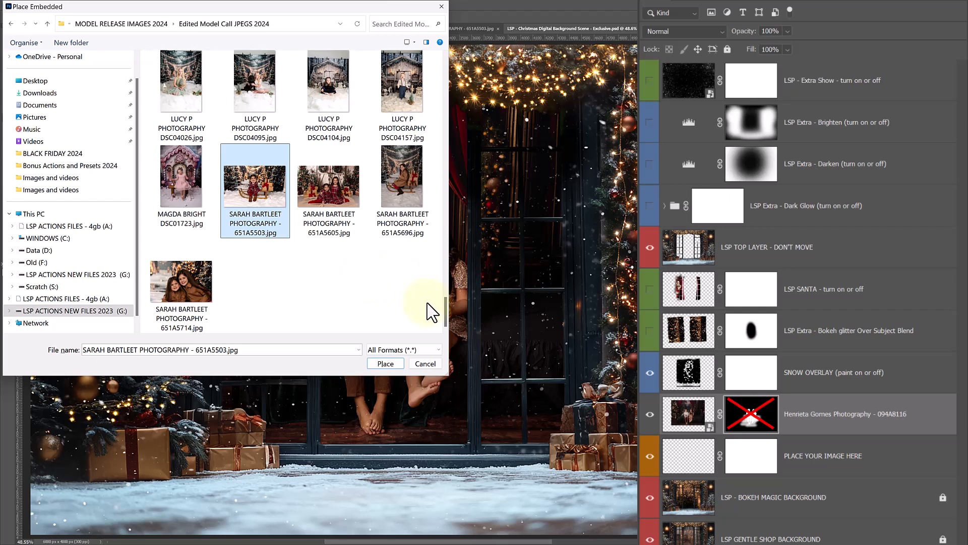
click(211, 215)
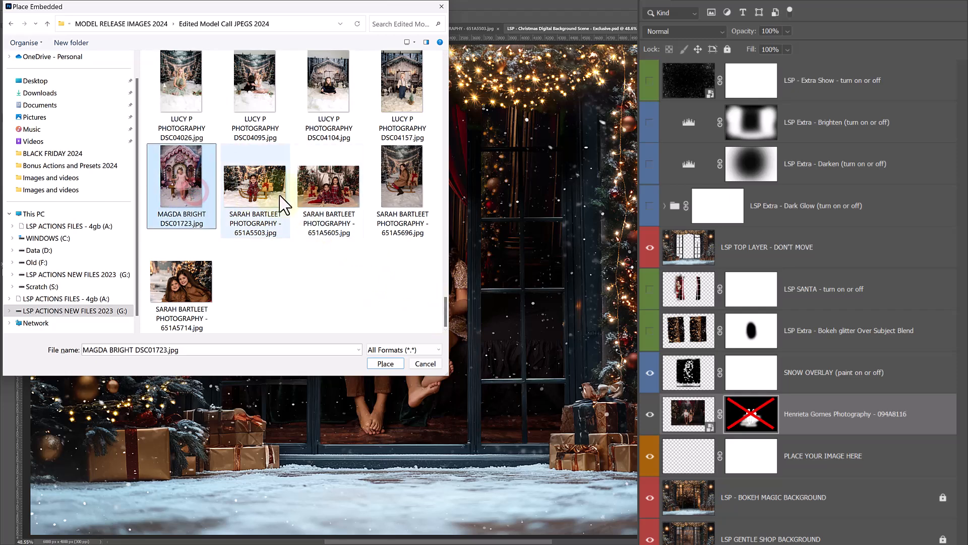
click(260, 202)
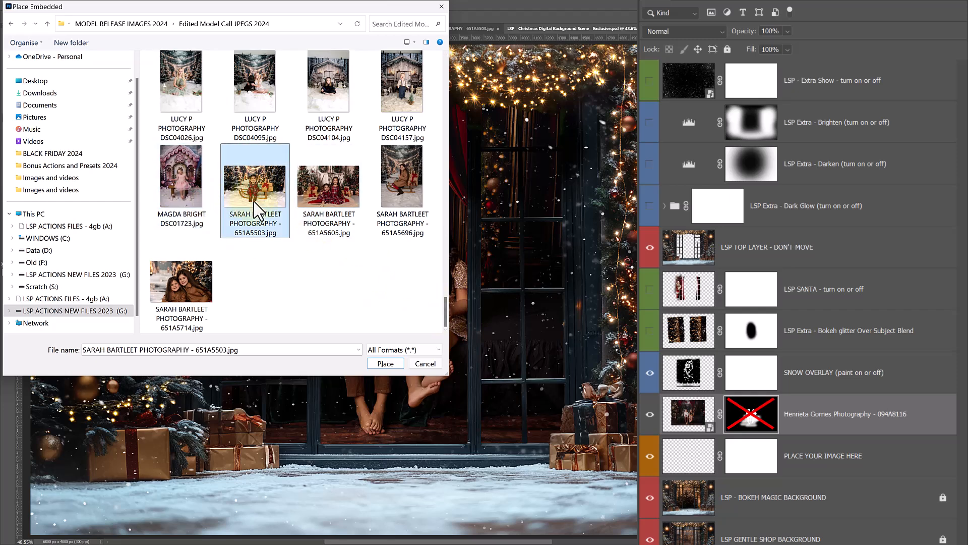
drag(446, 305, 446, 217)
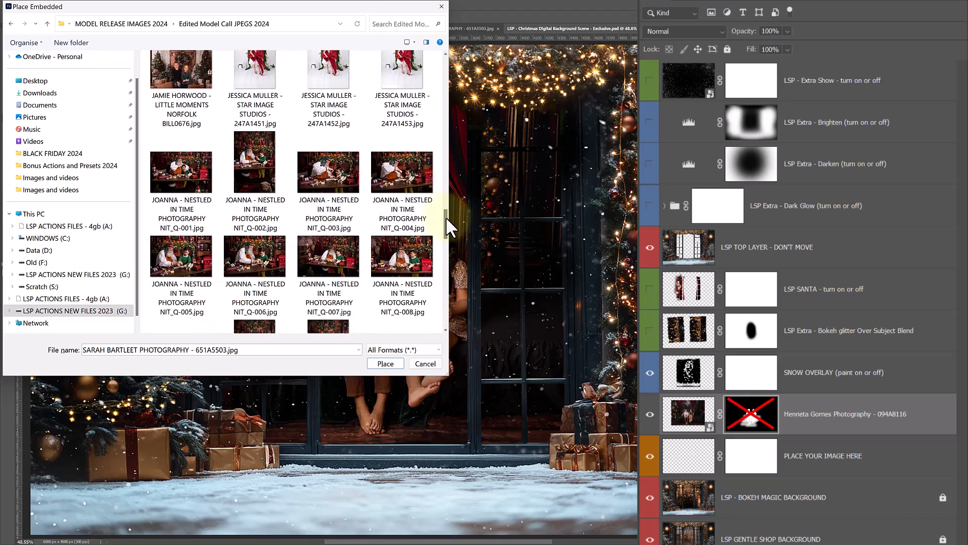
click(286, 179)
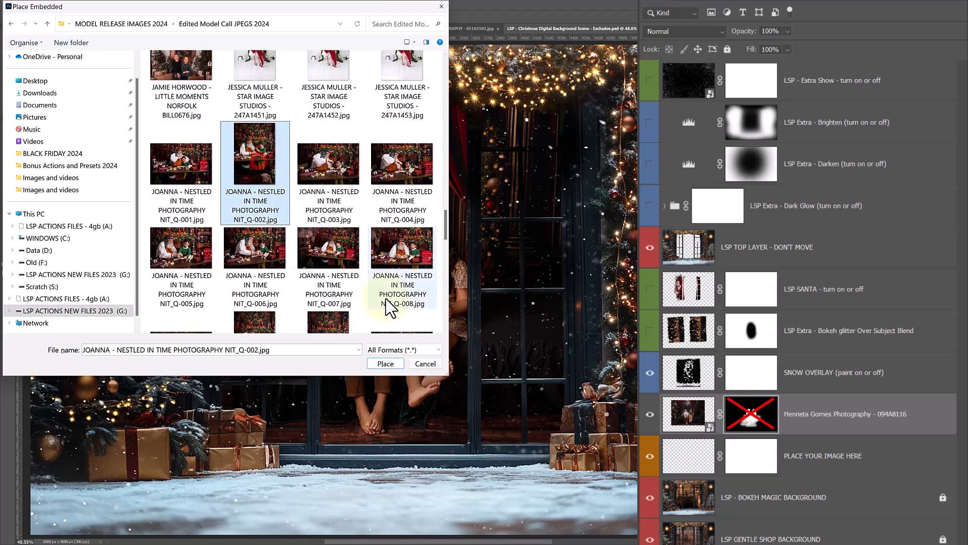
click(391, 362)
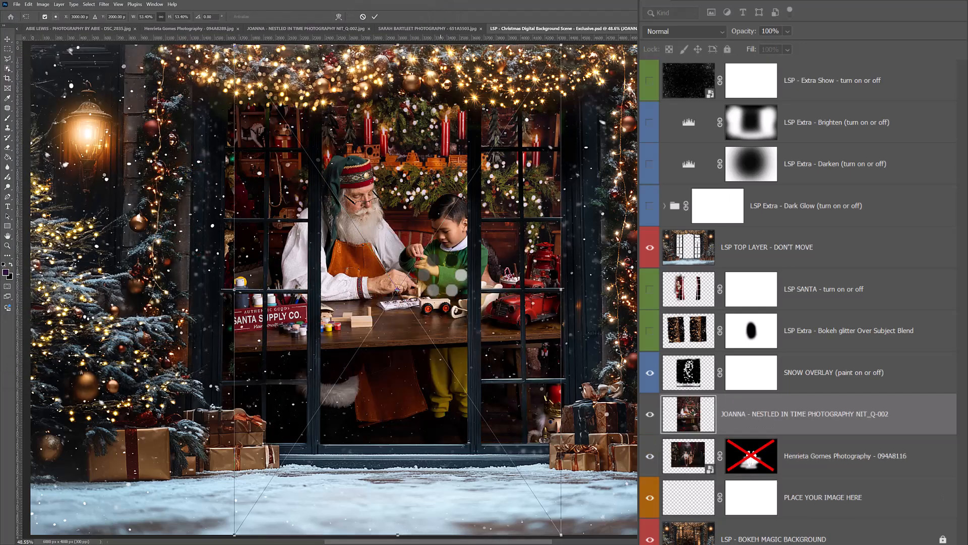
key(Return)
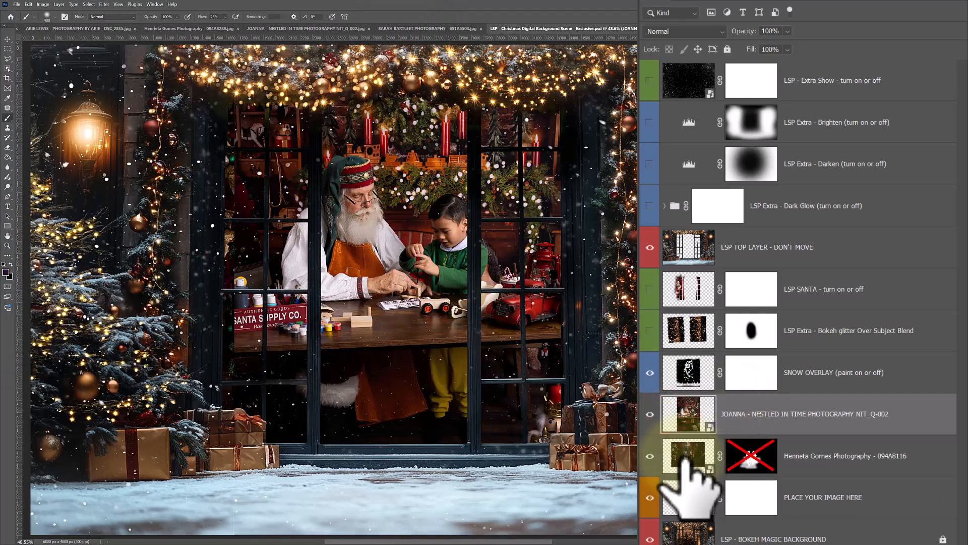
Hide the children's photo layer 094A8116 and keep the Santa workbench photo visible
click(650, 414)
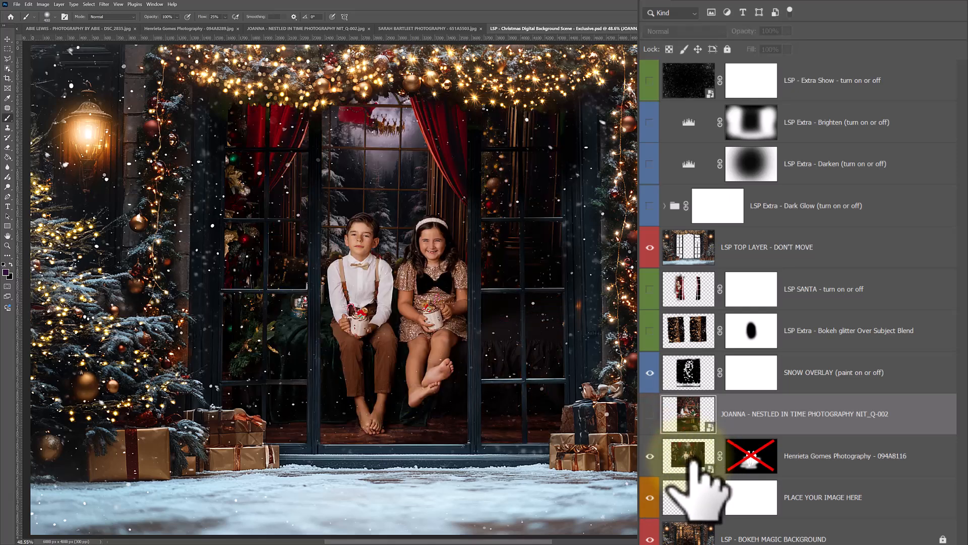
click(650, 456)
click(650, 414)
Scale the Santa workbench photo to about 42% and position it so Santa and the boy sit within the central window opening
key(ctrl+t)
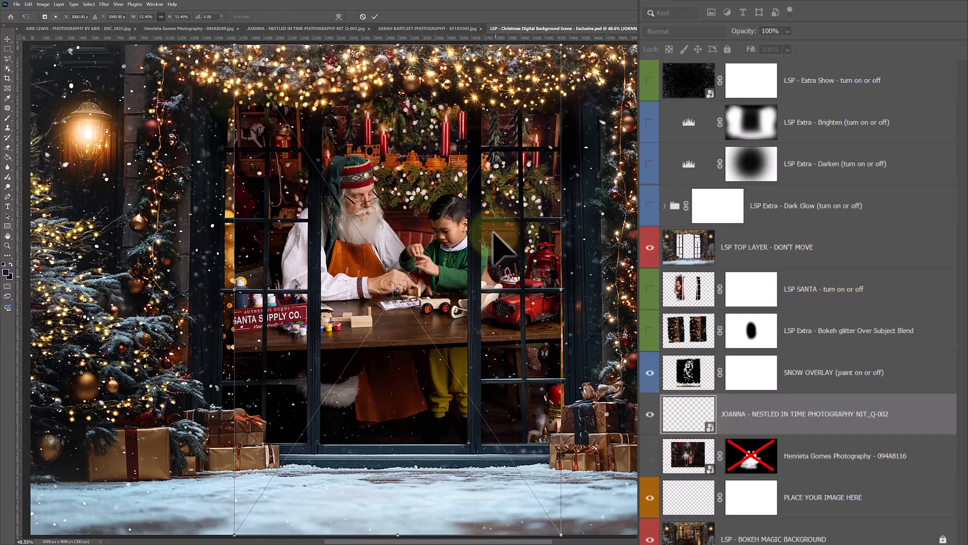
drag(486, 238, 492, 249)
drag(403, 50, 403, 91)
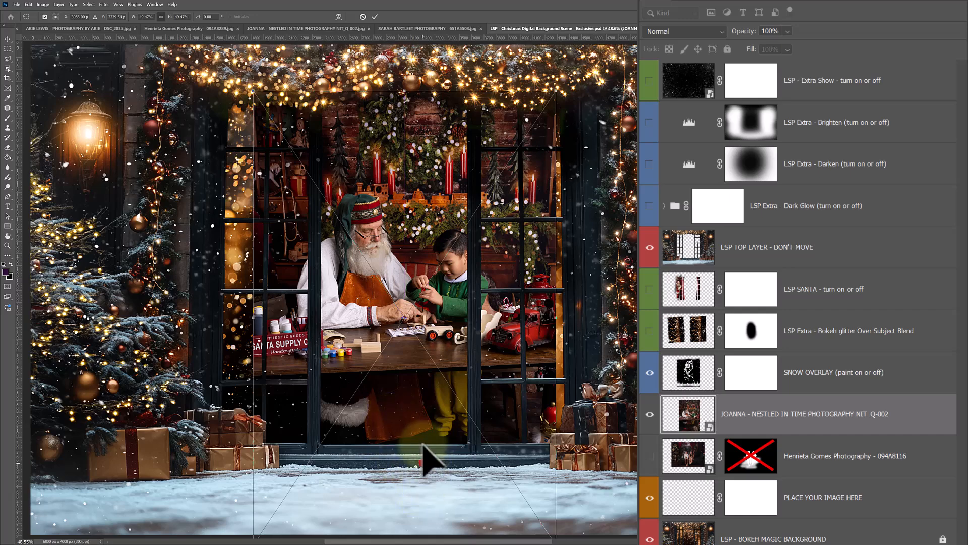
drag(420, 387, 421, 339)
drag(405, 46, 405, 117)
drag(404, 274, 399, 240)
drag(391, 464, 392, 470)
drag(399, 433, 403, 433)
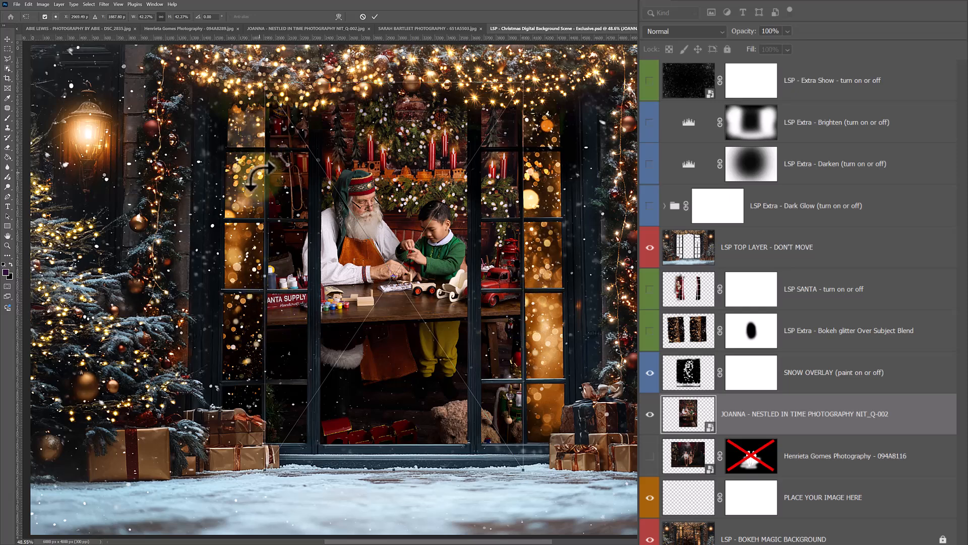
click(687, 409)
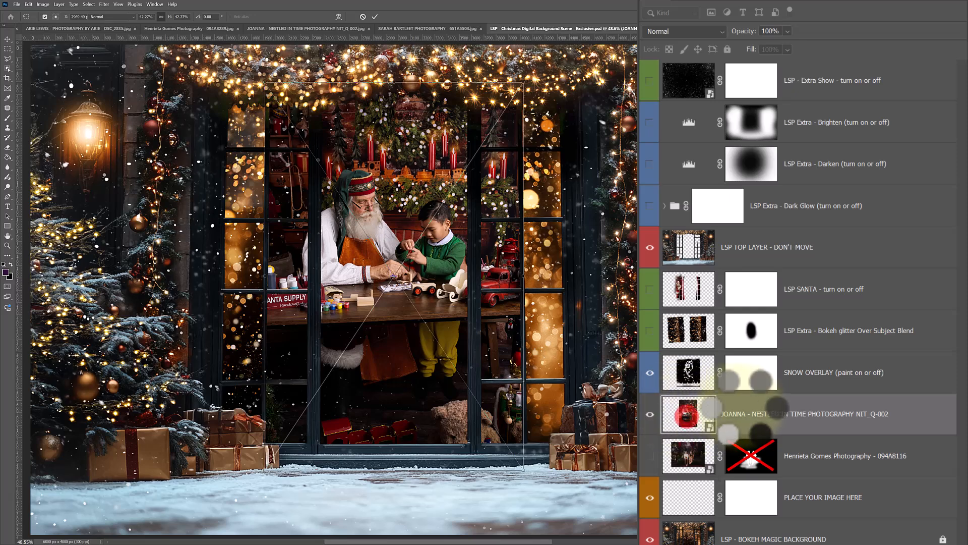
Show the Bokeh glitter Over Subject Blend layer and mask the Santa photo out of both side windows with black brush strokes
click(650, 330)
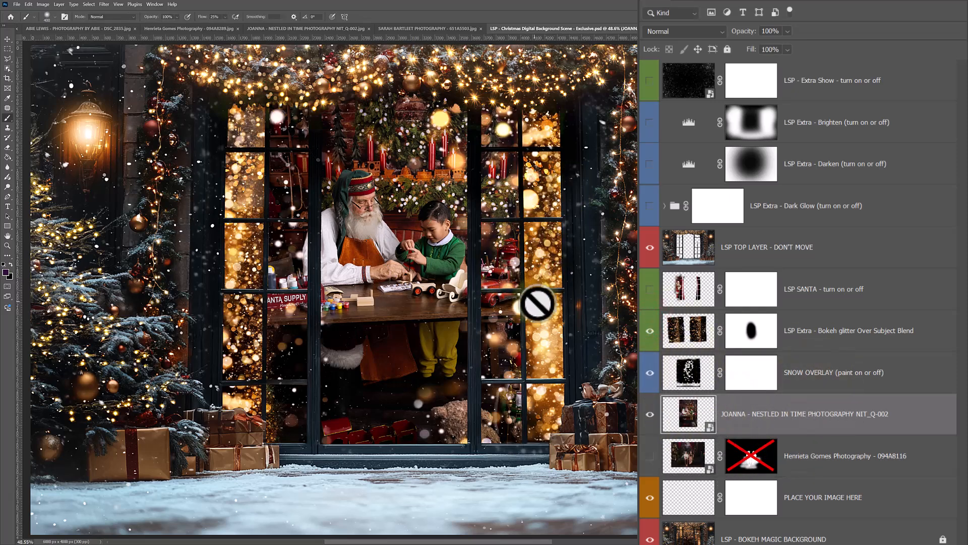
click(678, 414)
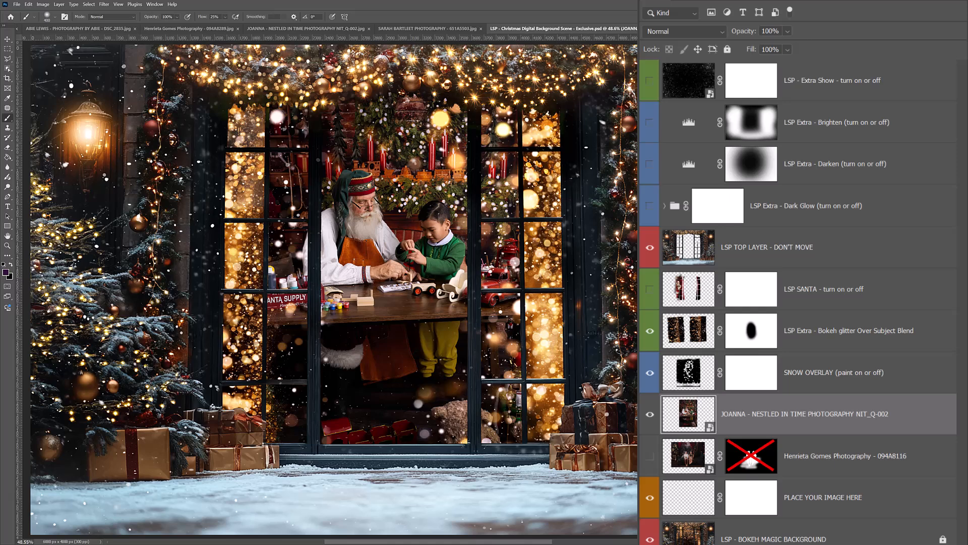
click(772, 544)
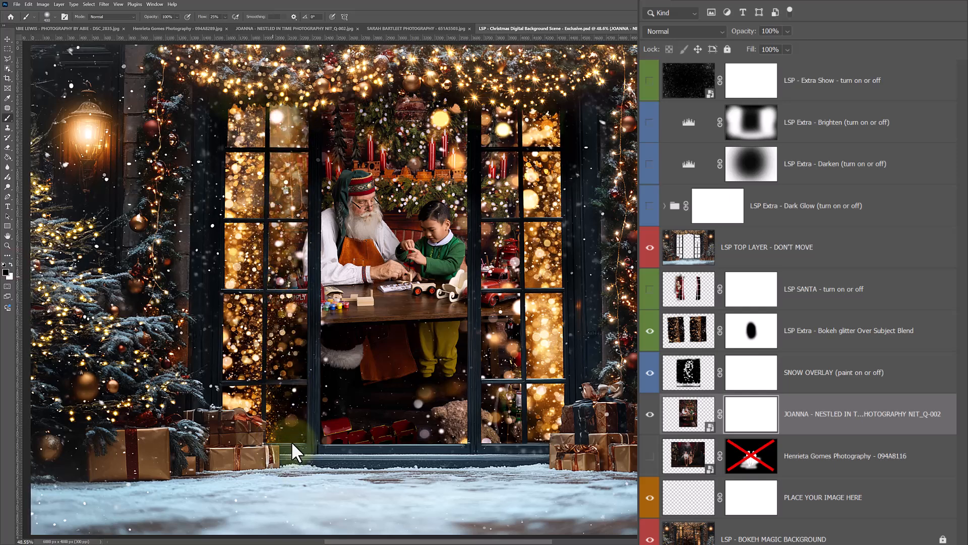
mouse_move(525, 430)
mouse_down()
mouse_move(529, 171)
mouse_move(507, 88)
mouse_move(490, 401)
mouse_move(499, 444)
mouse_move(518, 321)
mouse_move(511, 121)
mouse_move(508, 374)
mouse_move(522, 481)
mouse_move(533, 243)
mouse_move(522, 130)
mouse_up()
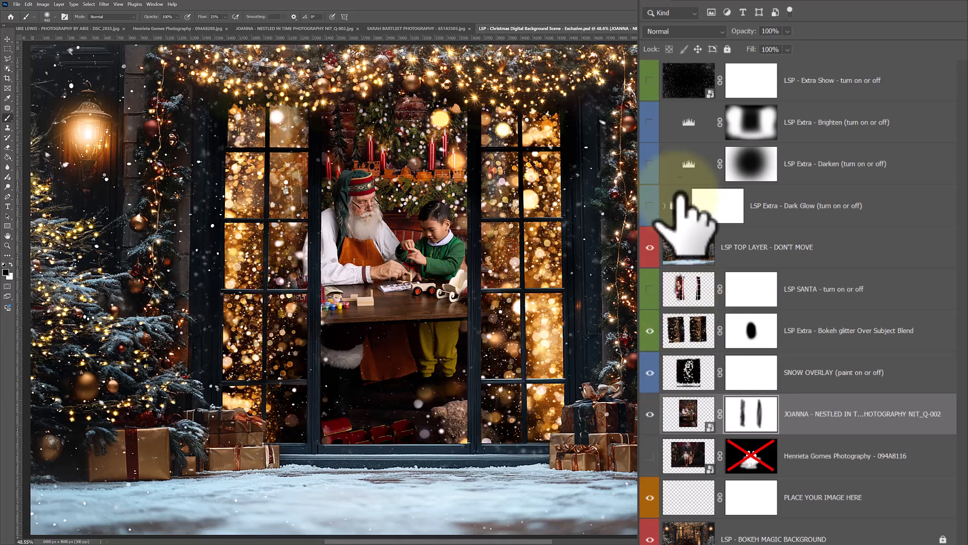
Show the LSP - Extra Show layer and paint black on its mask to clear the snow around Santa's and the boy's faces
click(650, 81)
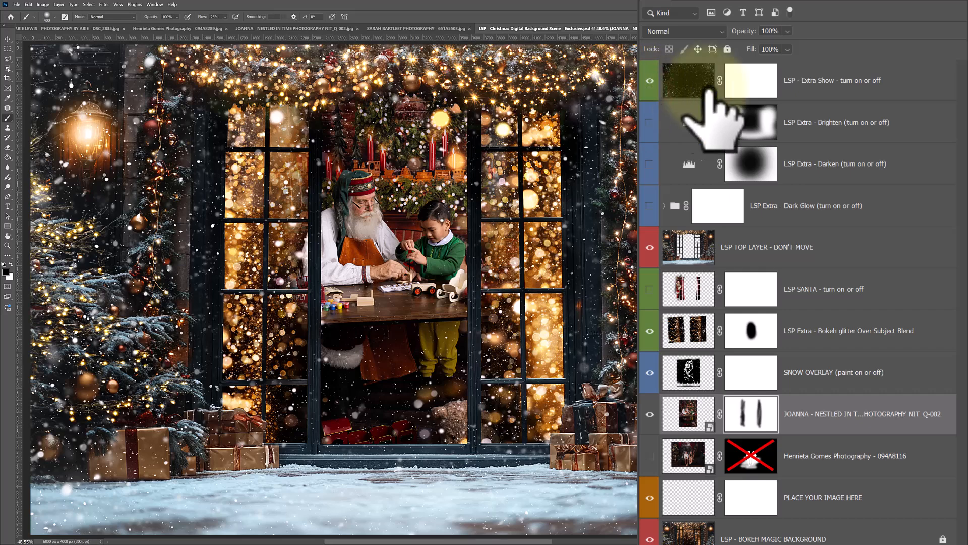
click(746, 85)
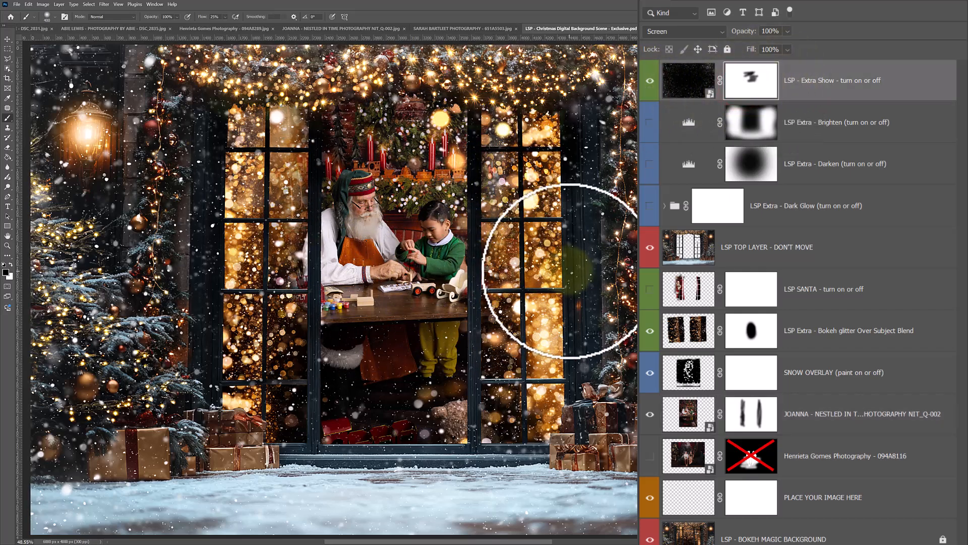
Toggle the Santa workbench photo's visibility to compare the window scene with and without it
click(650, 414)
click(650, 414)
click(650, 414)
click(650, 414)
Switch to File Explorer and select the photos 651A5503, _DSC0941, DSC01723 and 094A8159 in the Edited Model Call JPEGS 2024 folder
key(alt+Tab)
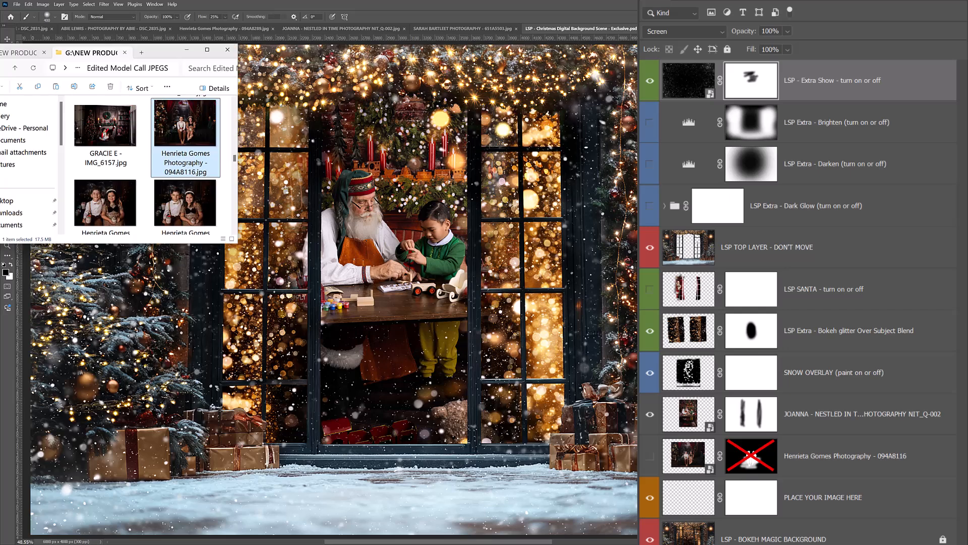
drag(237, 245, 283, 377)
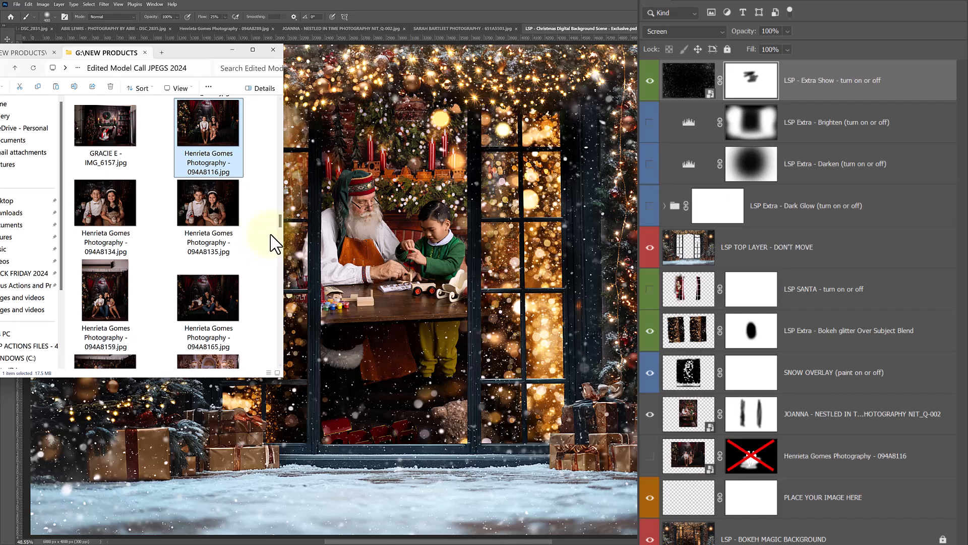
drag(281, 218, 276, 360)
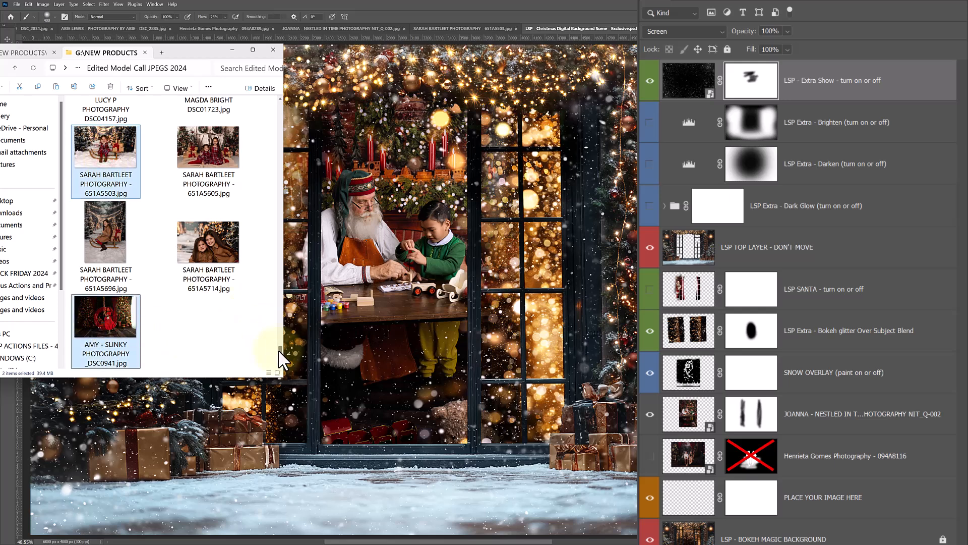
drag(279, 352, 277, 342)
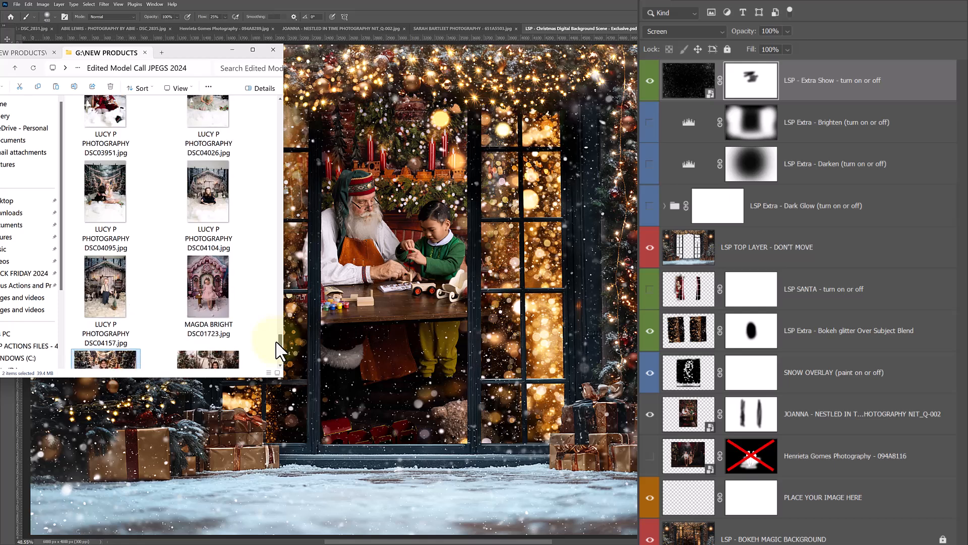
click(213, 305)
scroll(280, 328, up, 5)
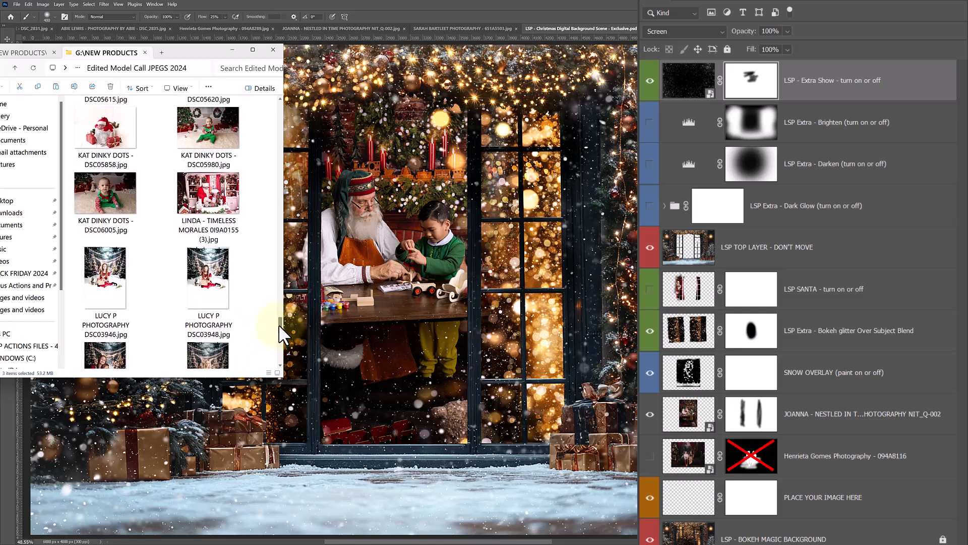
drag(276, 316, 273, 227)
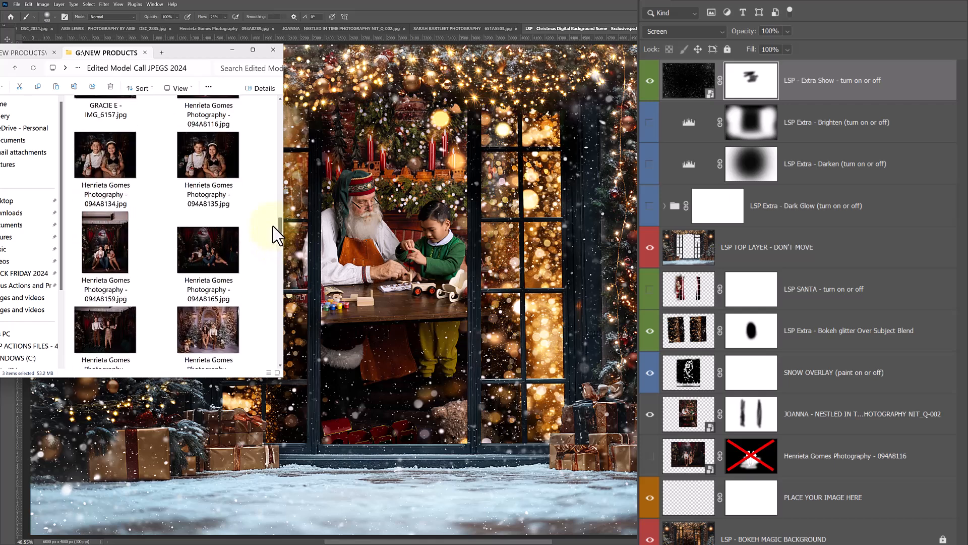
ctrl+click(103, 252)
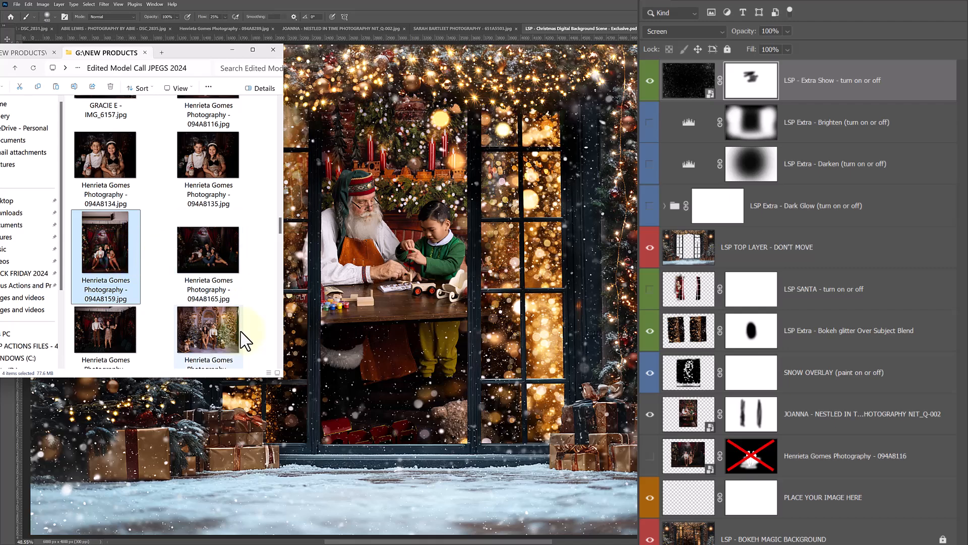
Place the four selected photos into the Christmas background document in Photoshop as separate layers
drag(348, 252, 348, 252)
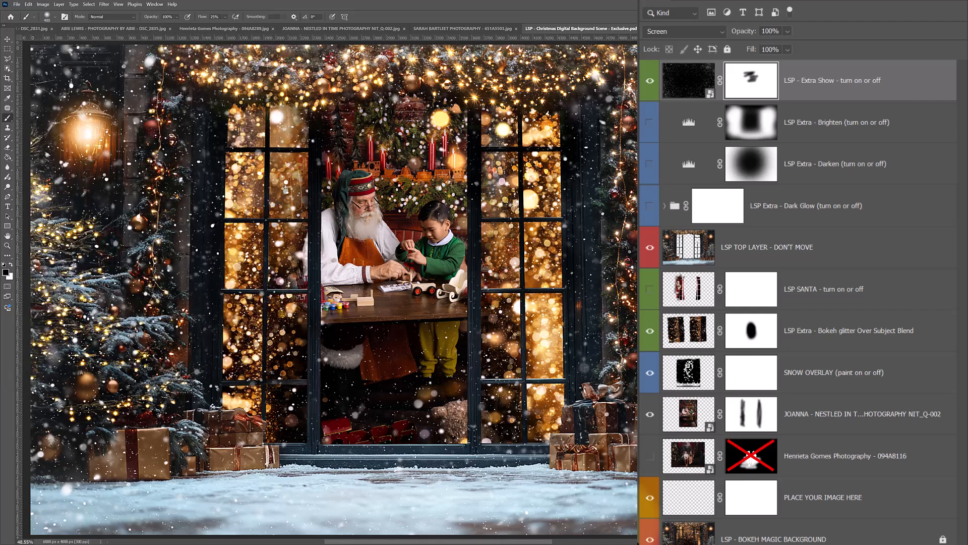
key(Return)
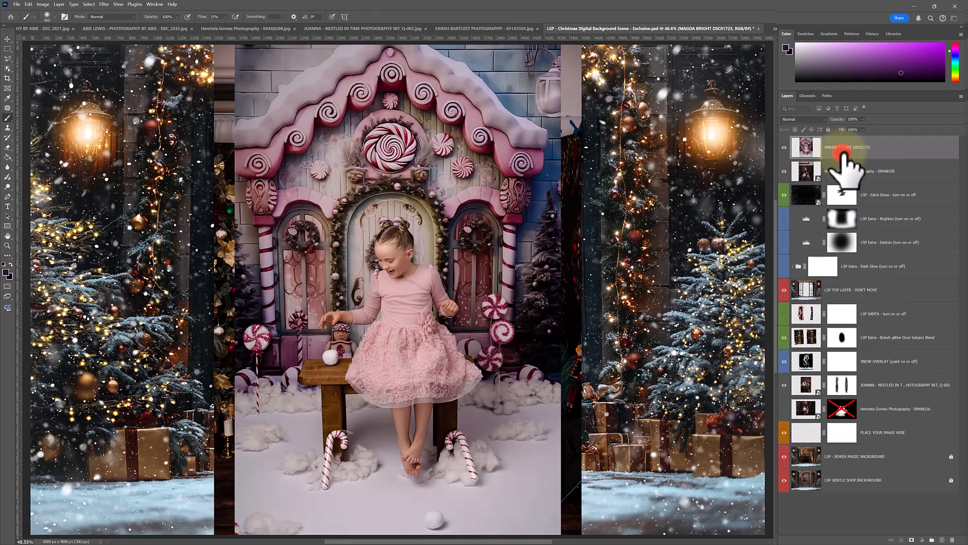
key(Return)
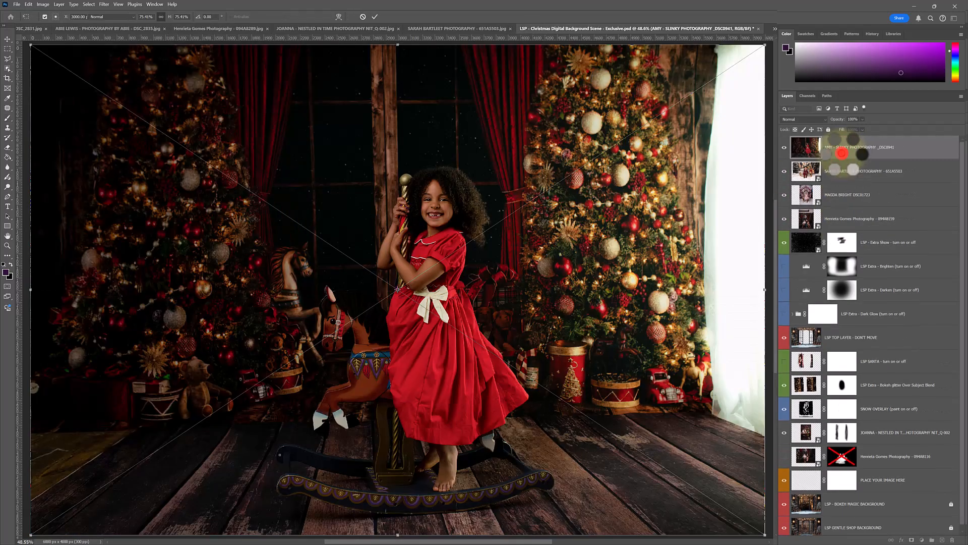
double_click(841, 153)
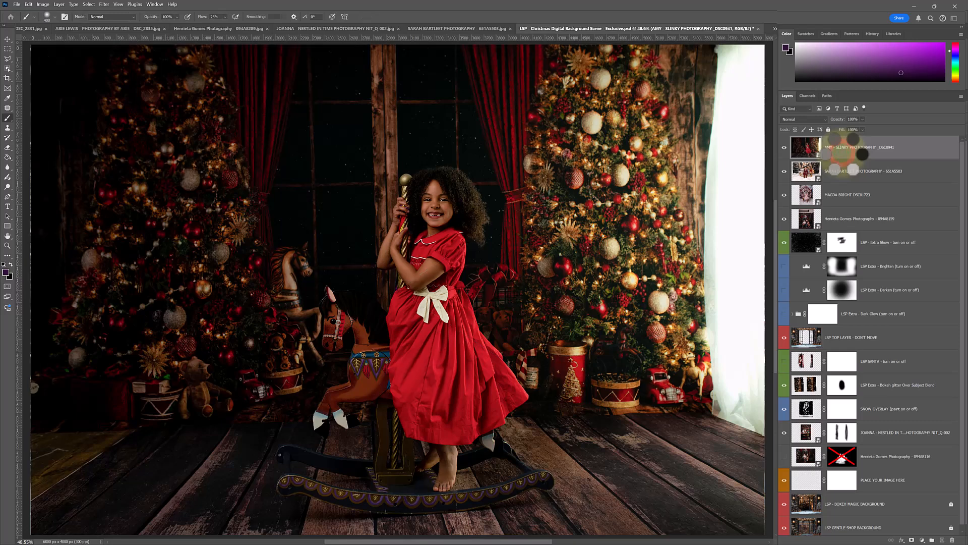
click(866, 69)
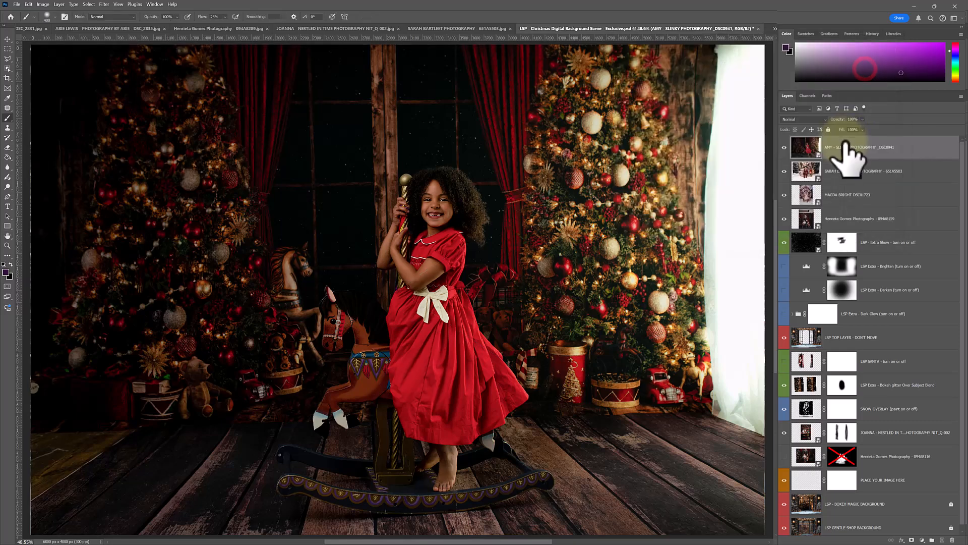
Move the four new photo layers directly above PLACE YOUR IMAGE HERE and hide the Santa workbench photo
shift+click(841, 215)
drag(861, 200, 864, 460)
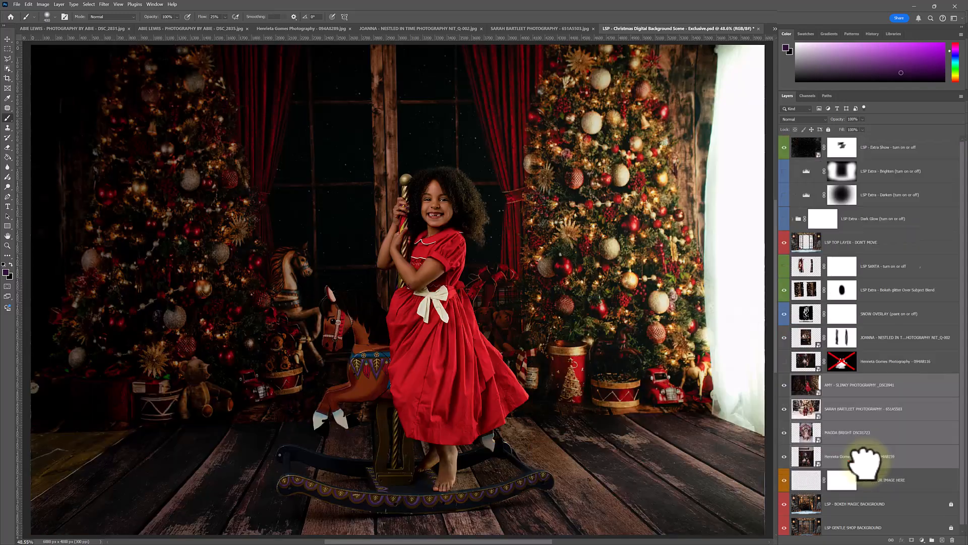
click(783, 336)
Scale the red-dress girl photo _DSC0941 to about 57% and position her within the central window opening
drag(807, 388, 466, 243)
key(ctrl+t)
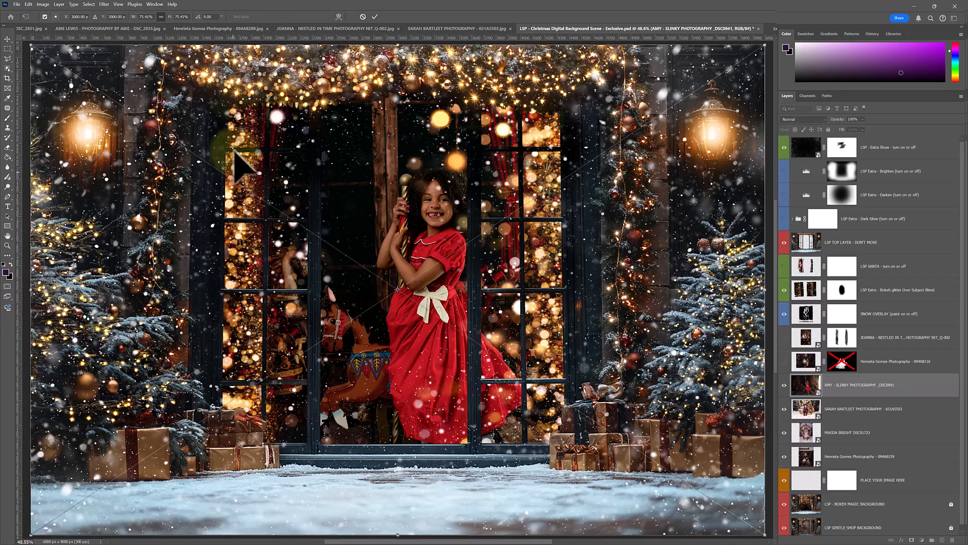
click(27, 5)
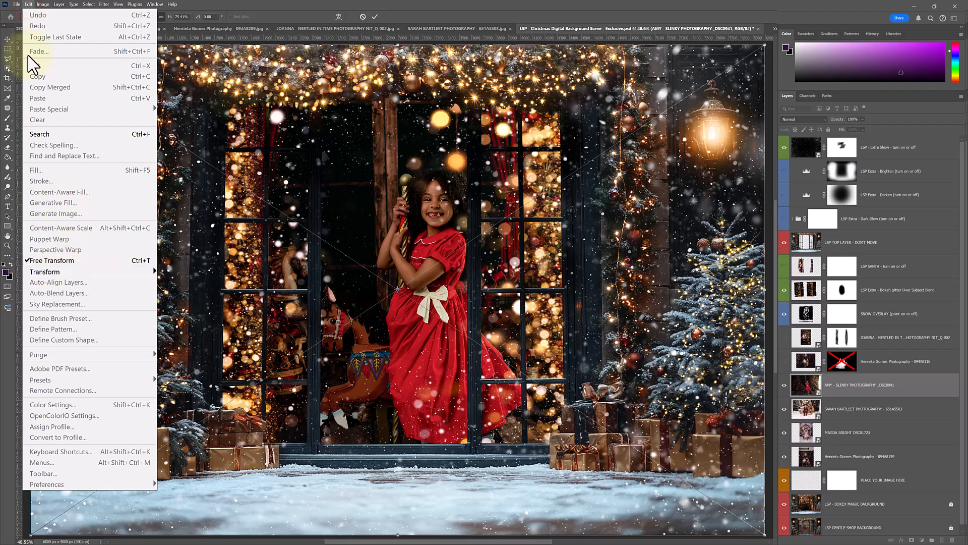
click(29, 2)
drag(398, 44, 429, 161)
drag(479, 335, 465, 251)
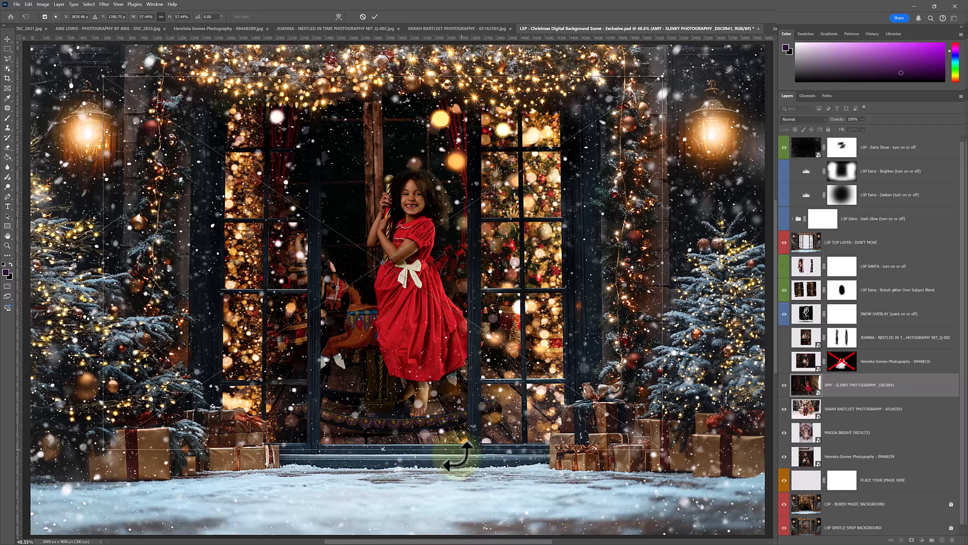
drag(382, 449, 392, 416)
click(850, 384)
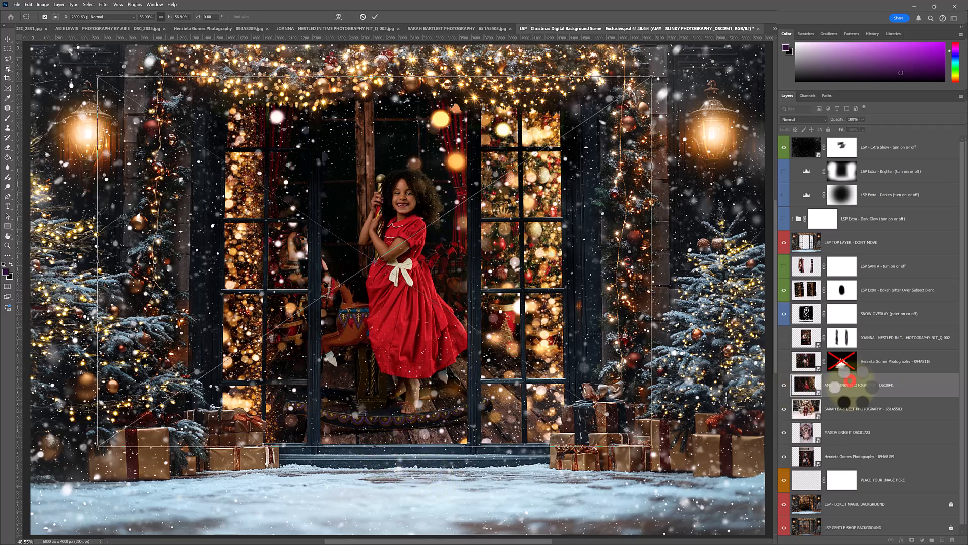
Hide the Bokeh glitter Over Subject Blend and LSP - Extra Show layers above the red-dress photo
click(785, 289)
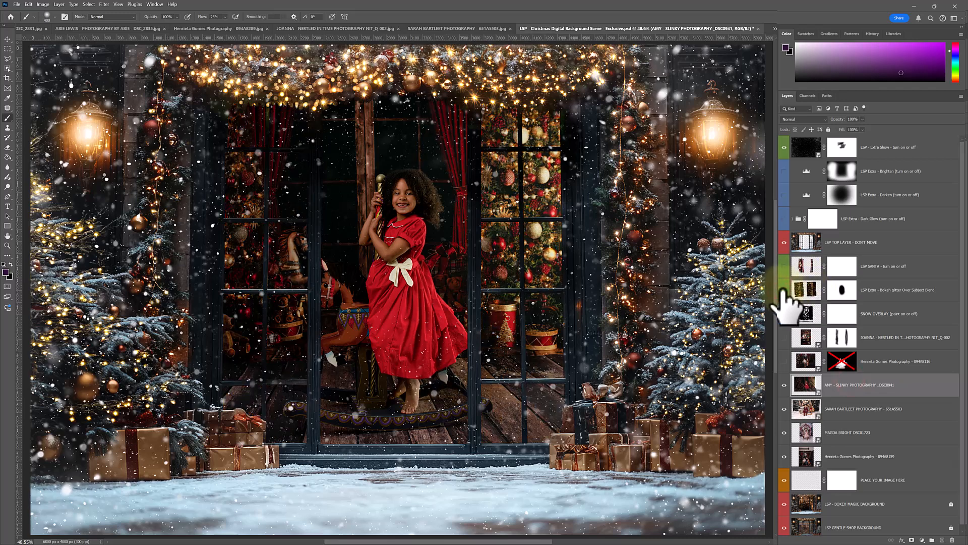
click(784, 148)
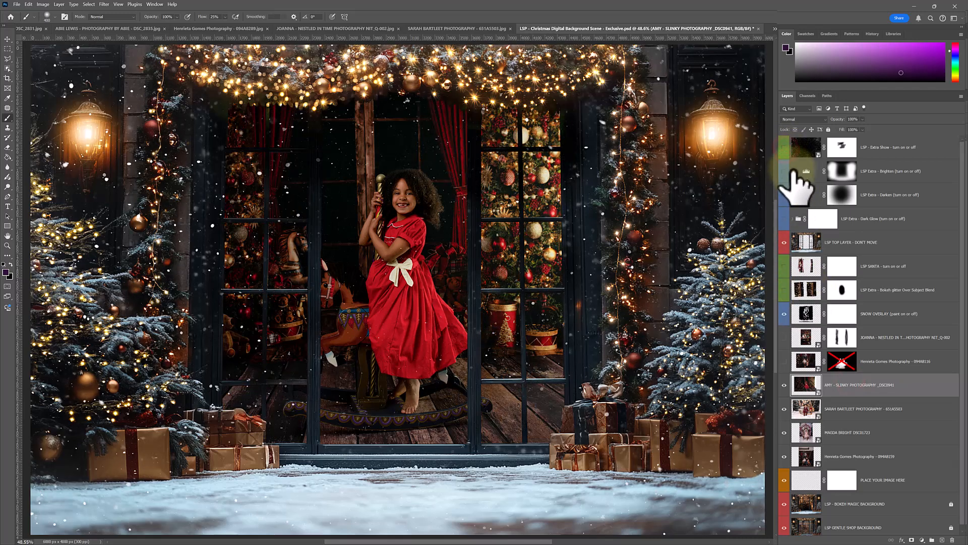
click(807, 385)
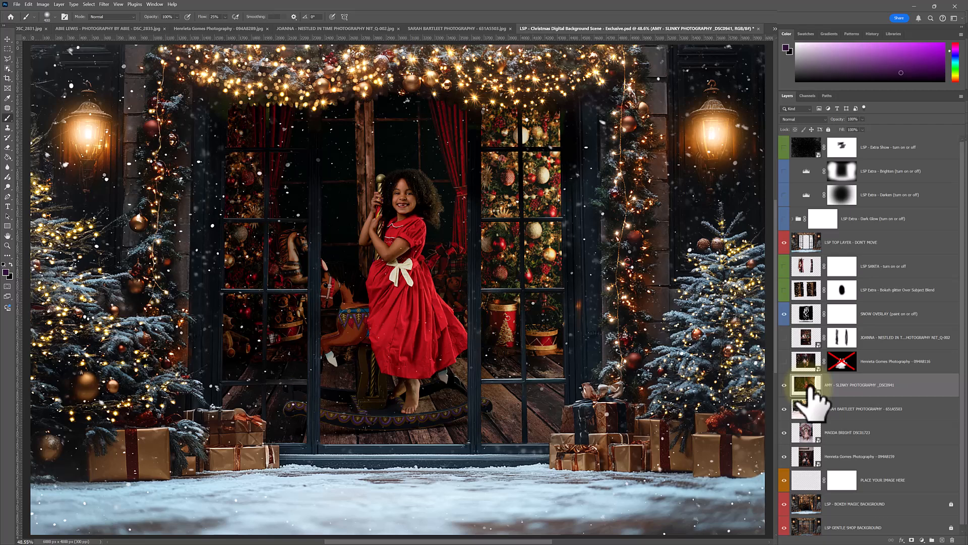
click(16, 4)
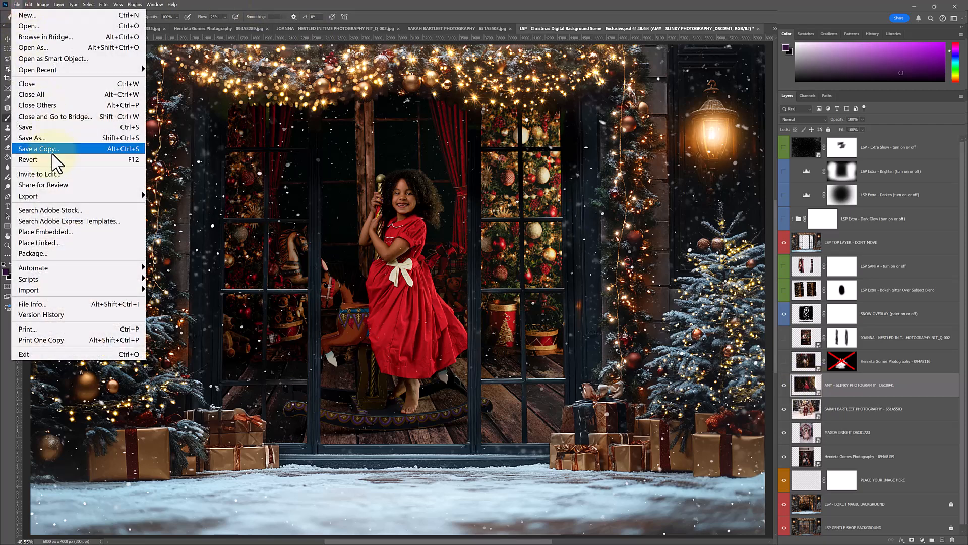
click(18, 4)
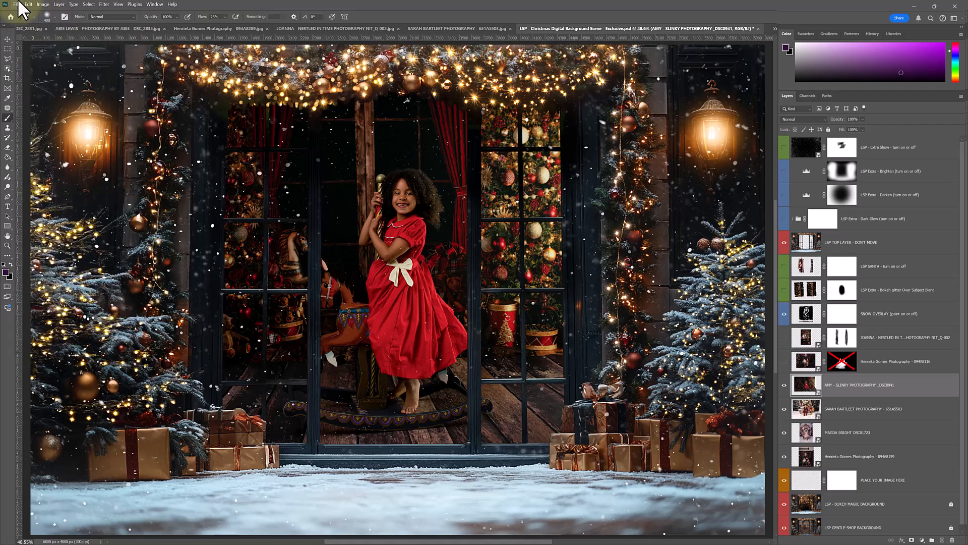
Hide the red-dress photo, scale the sled photo 651A5503 to about 79%, and center the girl in the window opening
click(785, 385)
click(858, 409)
key(ctrl+t)
drag(399, 67, 398, 88)
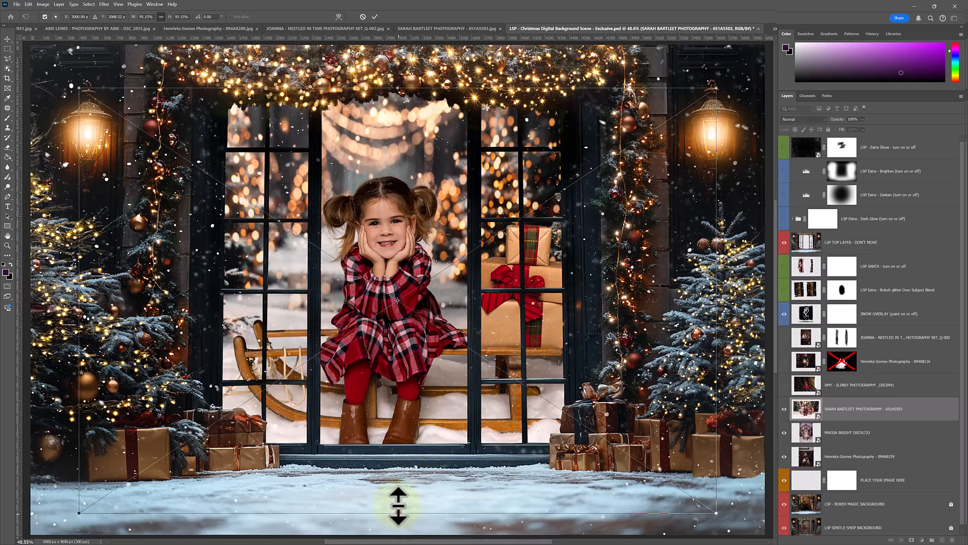
drag(398, 512, 395, 446)
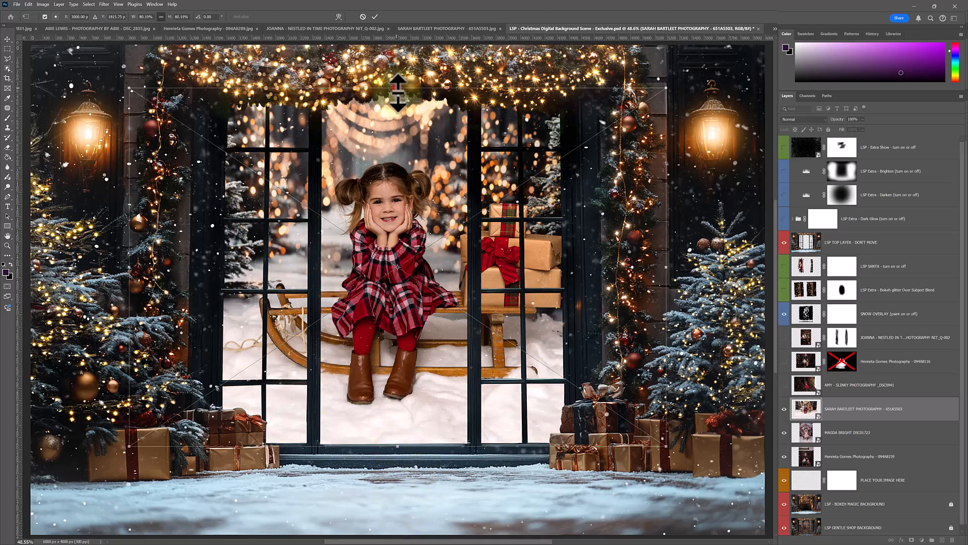
drag(398, 89, 396, 90)
drag(415, 218, 428, 226)
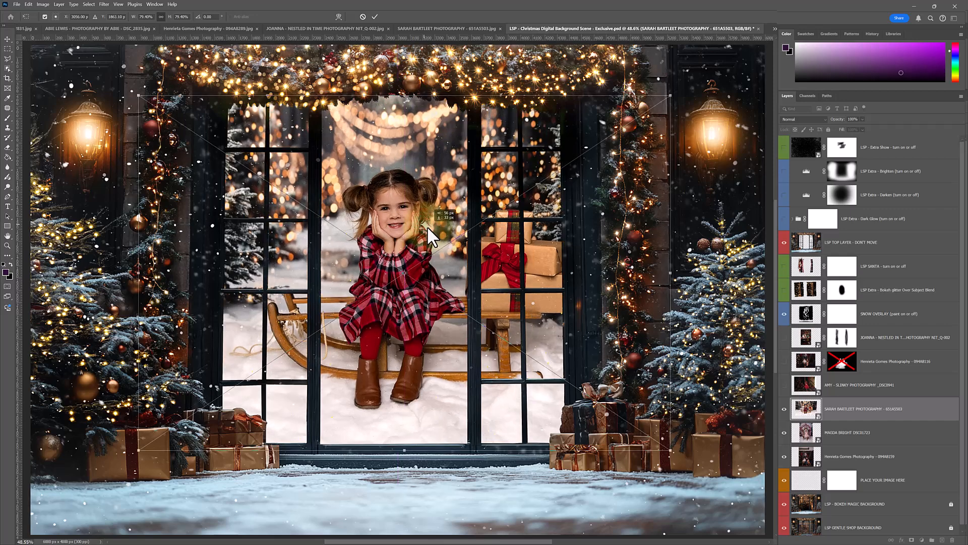
key(Return)
key(b)
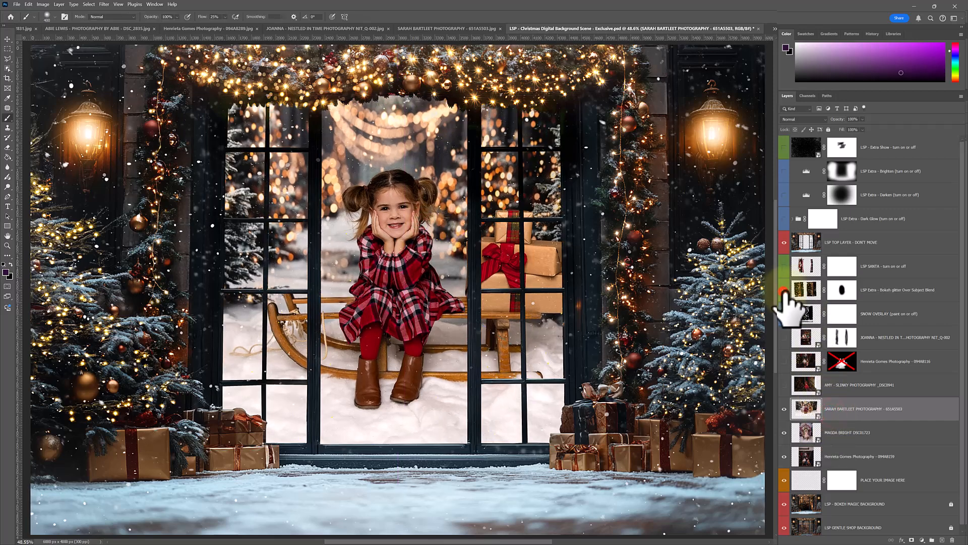
Show the Bokeh glitter Over Subject Blend layer and keep the SNOW OVERLAY visible over the sled photo
click(784, 289)
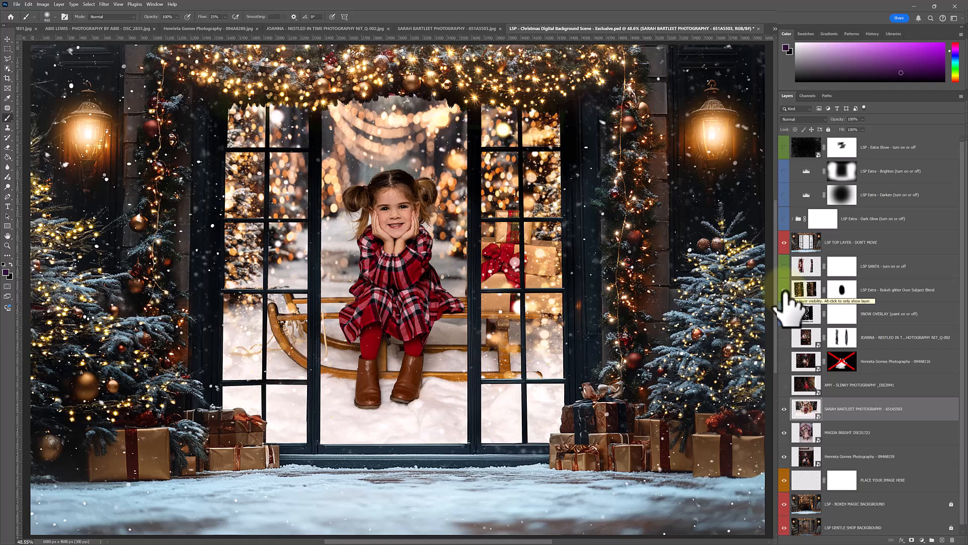
click(785, 313)
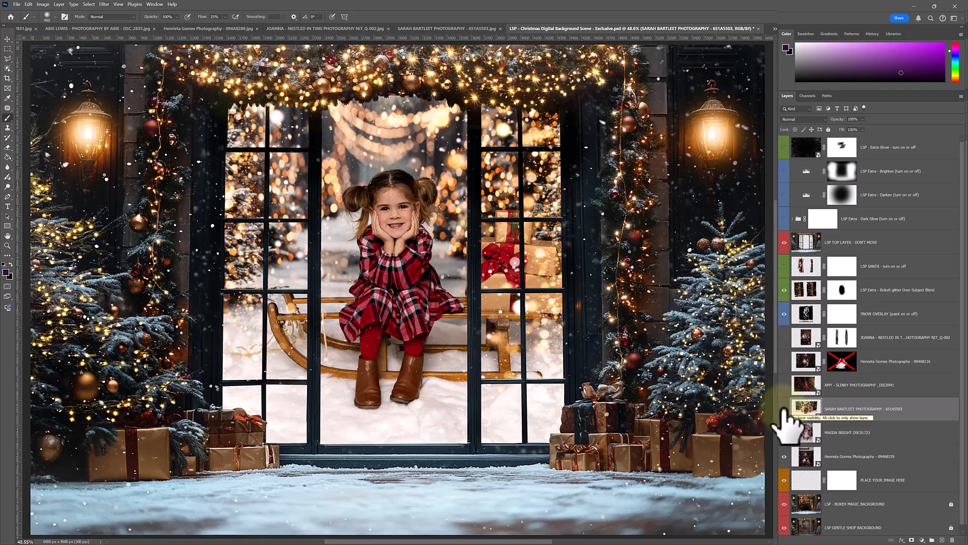
Hide the sled photo, scale the candy-house photo DSC01723 to about 57%, and position the girl in pink within the central window opening
click(784, 410)
click(807, 432)
key(ctrl+t)
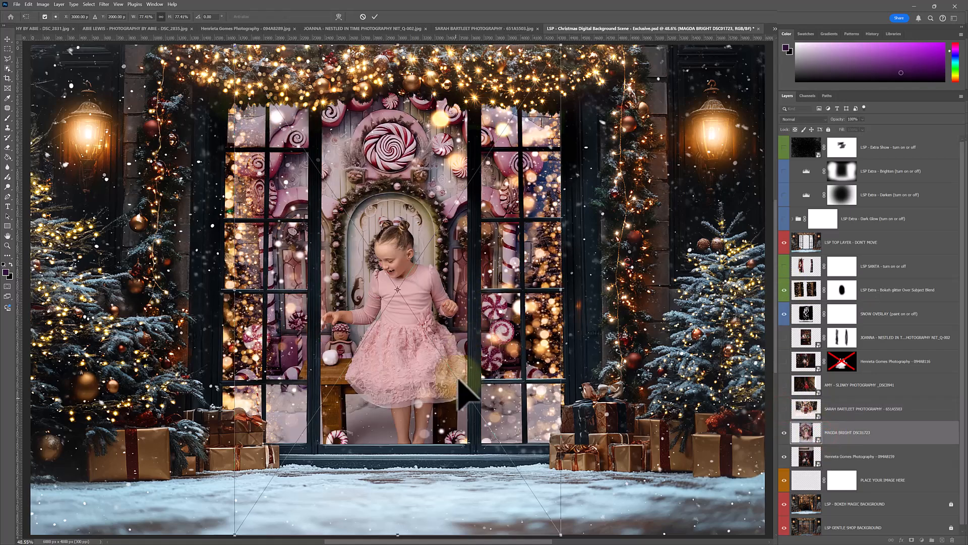
drag(397, 524, 394, 446)
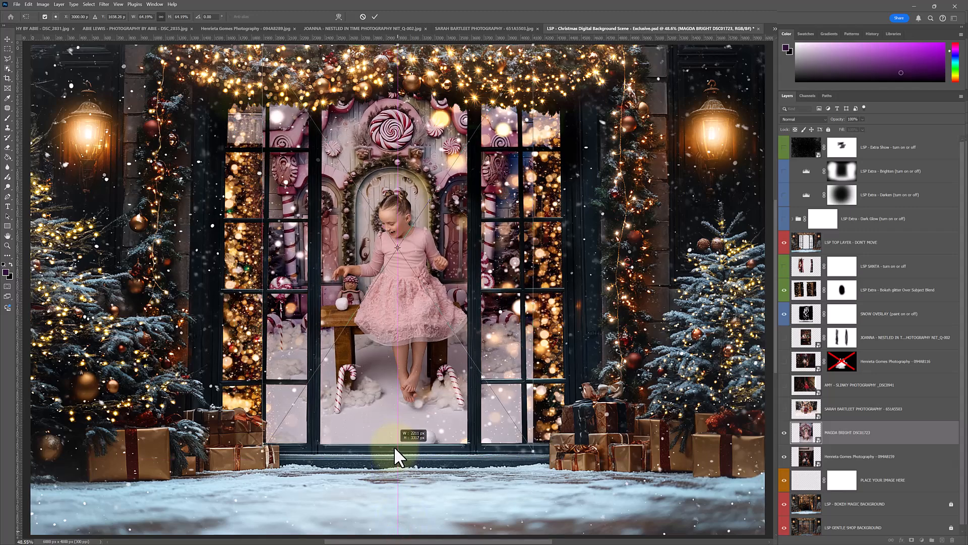
drag(397, 45, 394, 91)
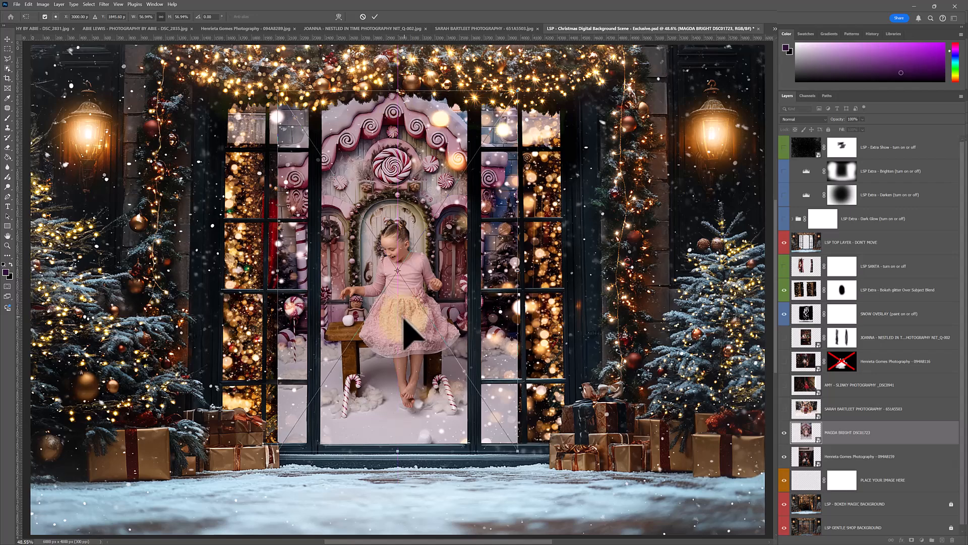
drag(405, 320, 400, 319)
drag(523, 323, 521, 326)
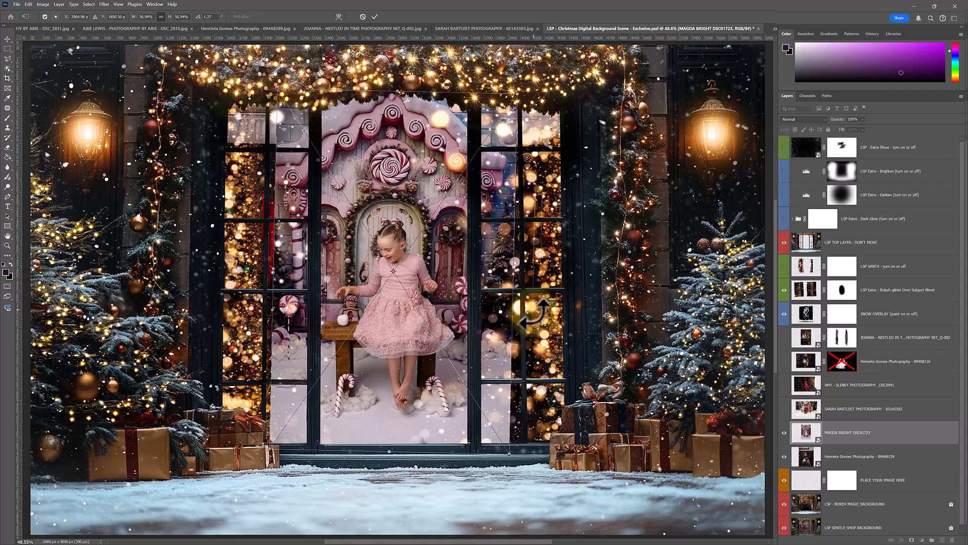
key(Return)
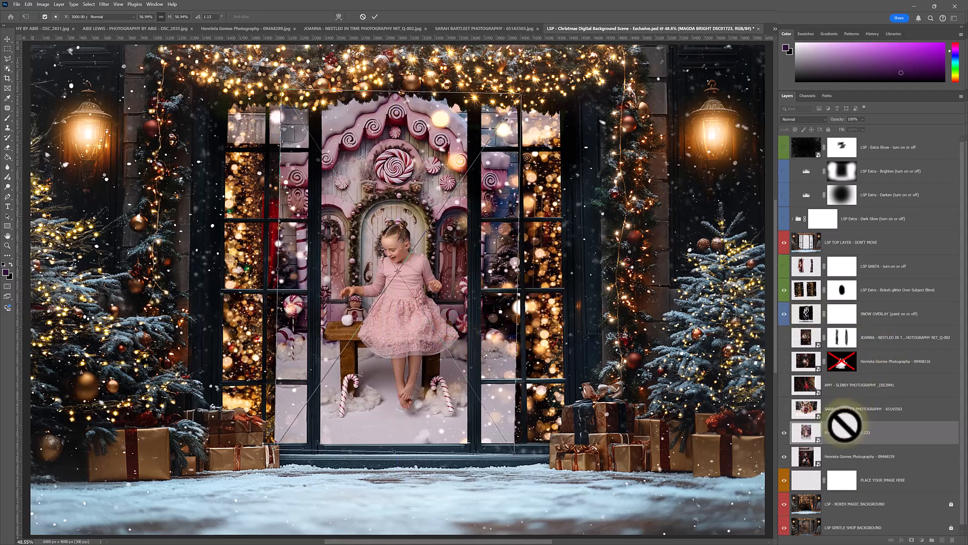
Add a layer mask to the candy-house photo DSC01723, paint it out of the side window panes, and hide the family photo 094A8159
click(912, 540)
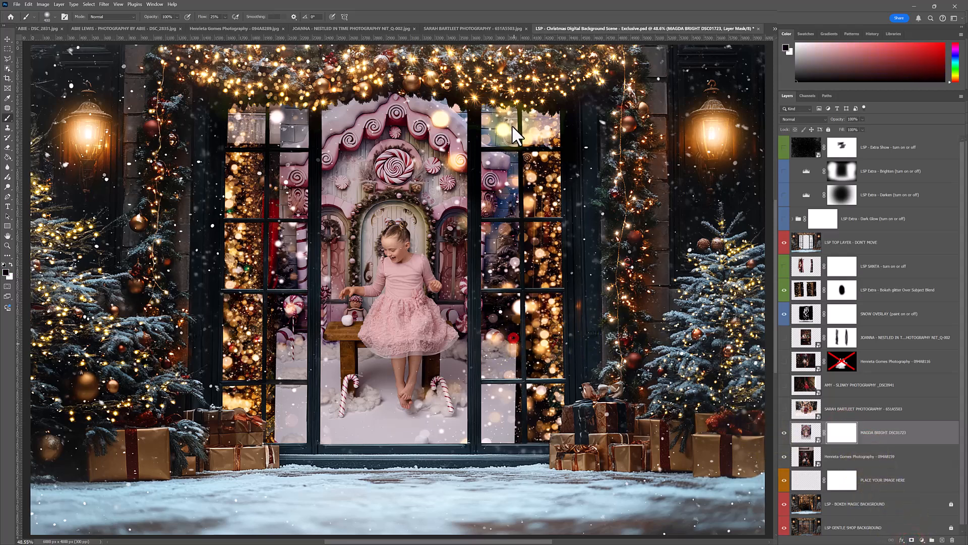
drag(503, 418, 483, 89)
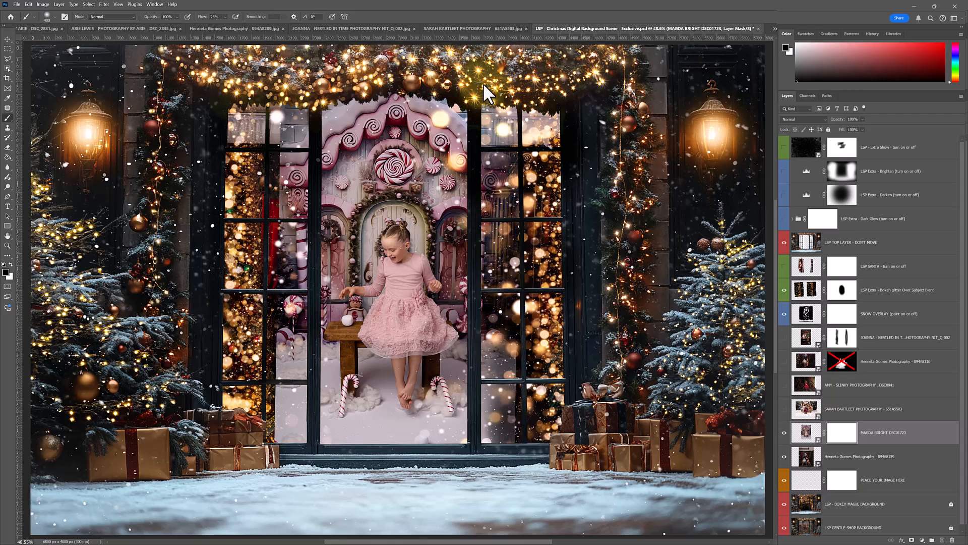
drag(501, 382, 520, 128)
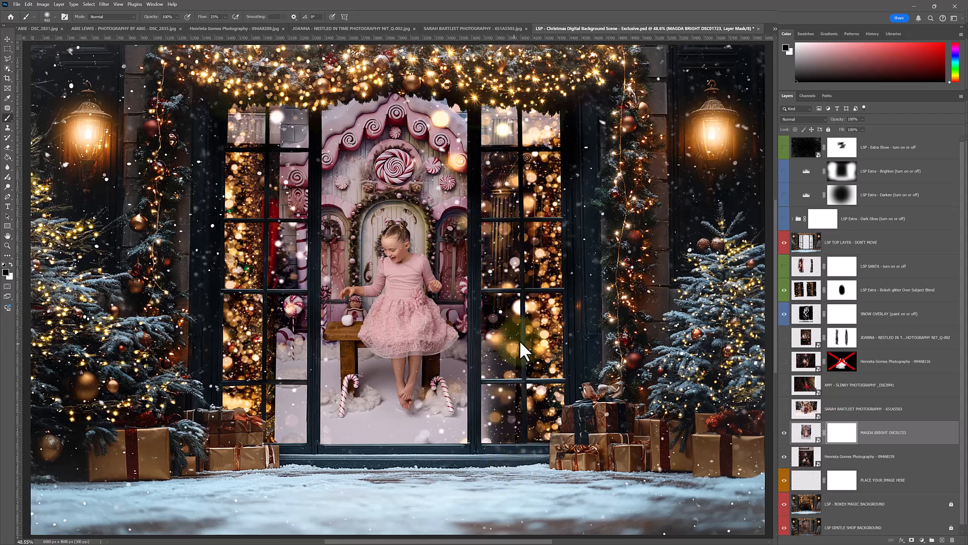
mouse_move(253, 423)
mouse_down()
mouse_move(288, 169)
mouse_move(273, 94)
mouse_move(273, 316)
mouse_up()
drag(284, 177, 292, 376)
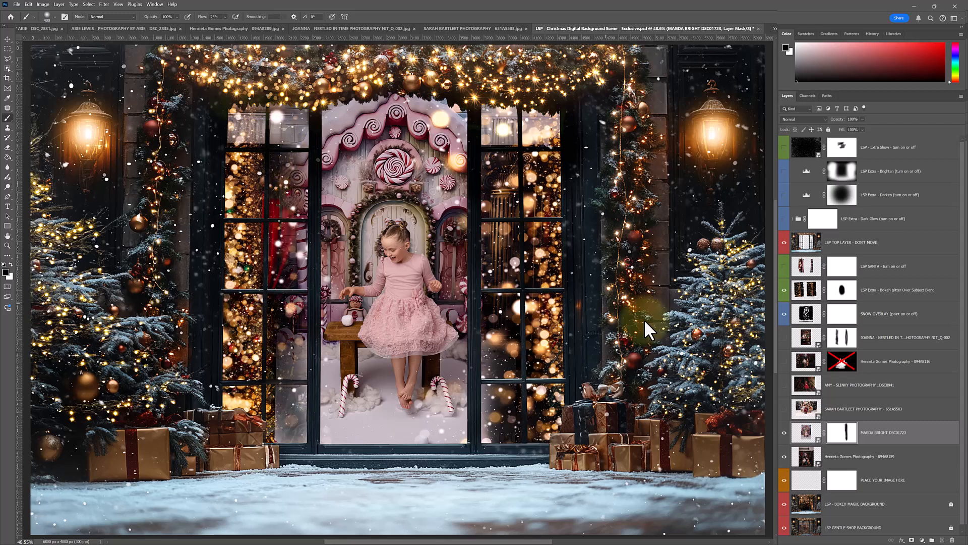
click(784, 457)
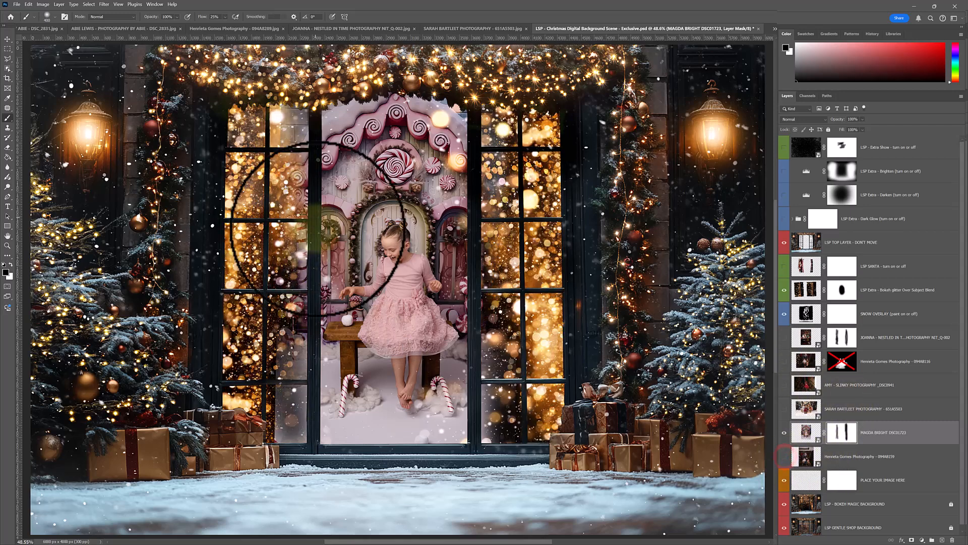
mouse_move(283, 310)
mouse_down()
mouse_move(289, 429)
mouse_move(296, 163)
mouse_move(287, 23)
mouse_move(288, 426)
mouse_up()
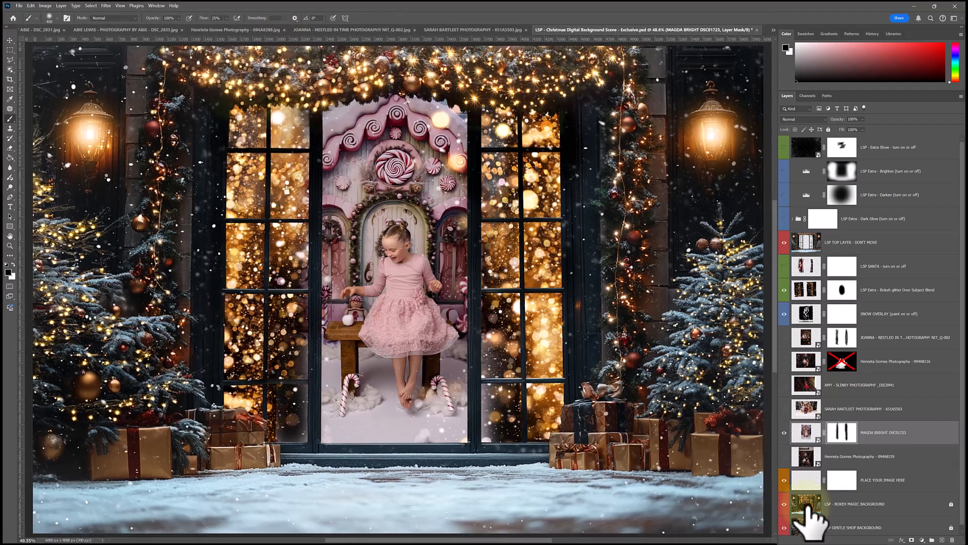
Hide the LSP - BOKEH MAGIC BACKGROUND layer and use the LSP GENTLE SHOP BACKGROUND behind the girl instead
click(785, 504)
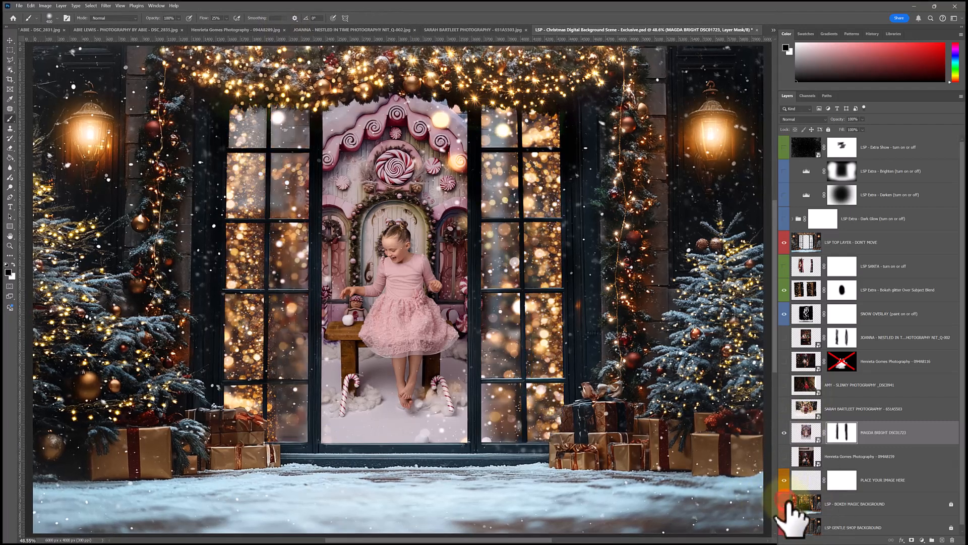
click(857, 506)
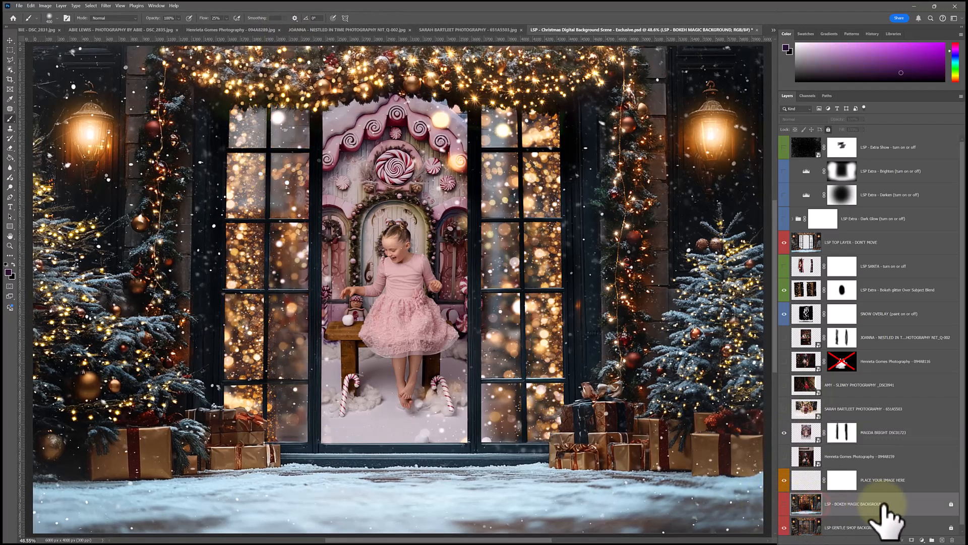
click(842, 526)
click(783, 523)
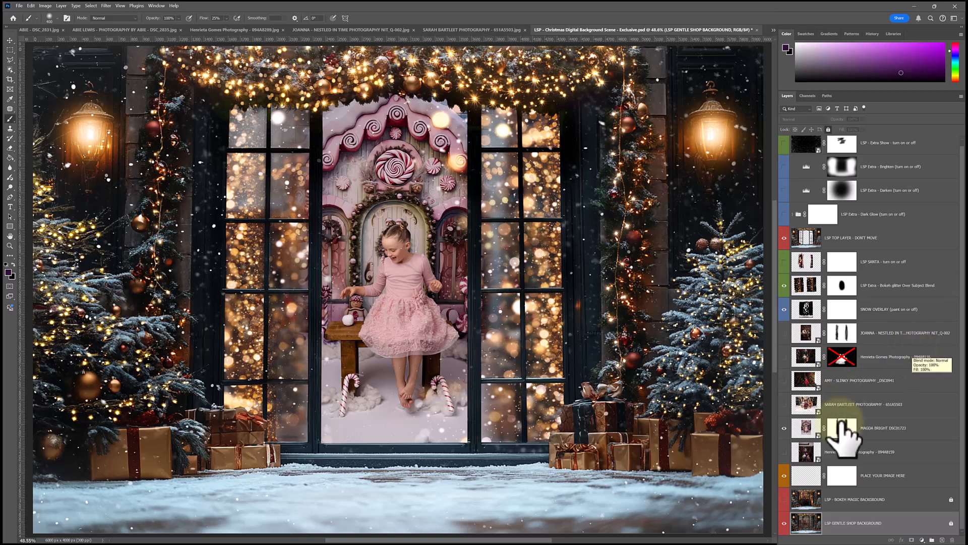
Hide the candy-house photo DSC01723 and show and select the family photo 094A8159
click(784, 427)
click(784, 454)
click(821, 457)
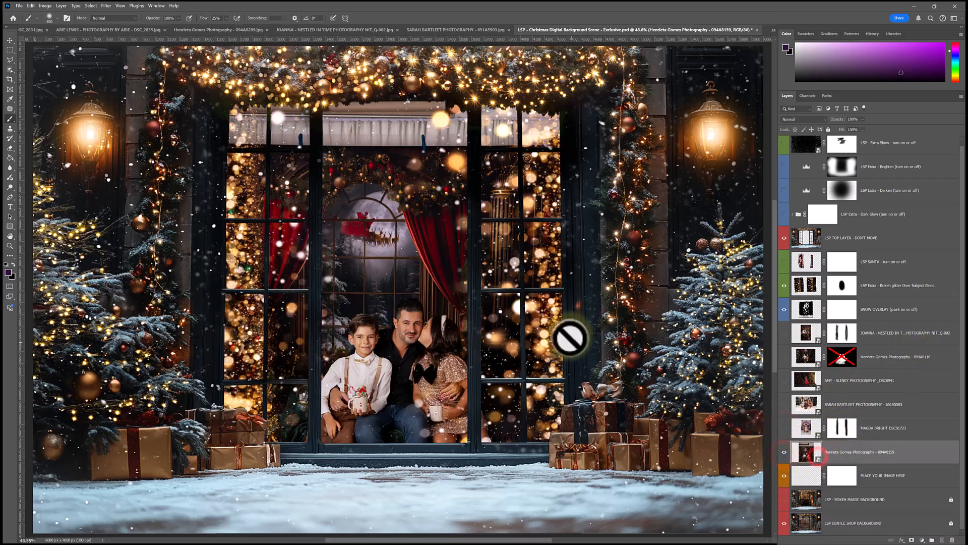
Scale down the family photo and position it so the whole family sits within the central window opening, feet at the sill
key(ctrl+t)
drag(421, 300, 424, 381)
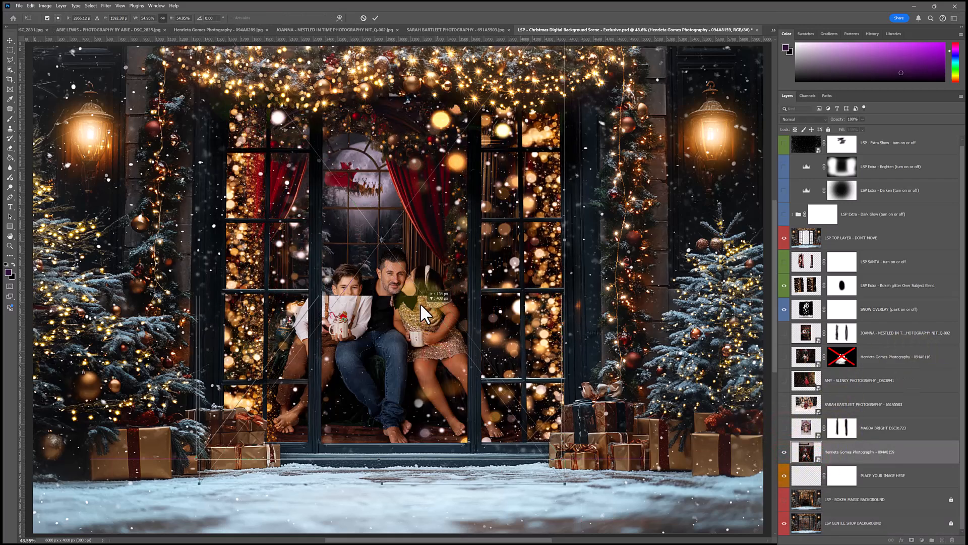
drag(386, 69, 395, 181)
drag(430, 313, 433, 140)
drag(395, 384, 401, 443)
click(827, 453)
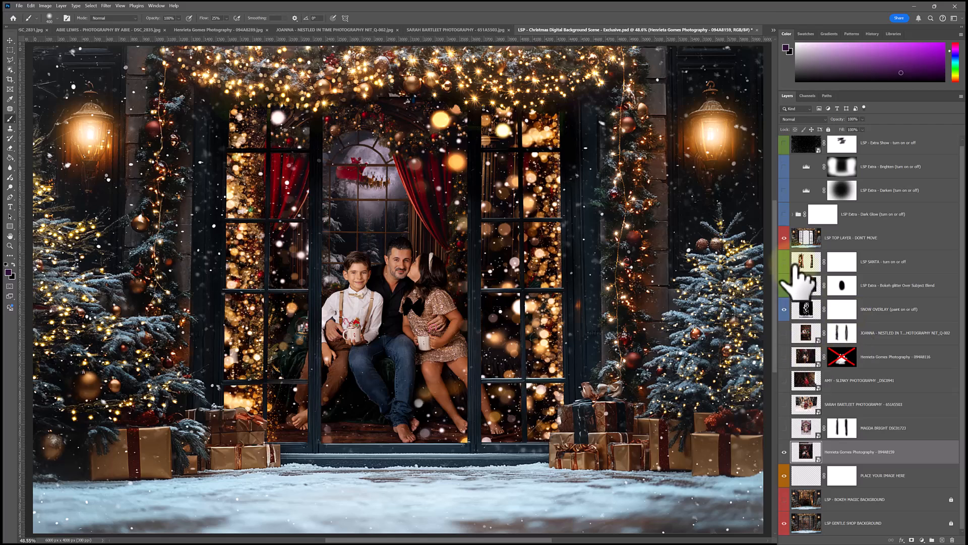
Preview the LSP SANTA, Dark Glow, Darken, Brighten and Extra Show layers over the family photo and hide them again
click(784, 262)
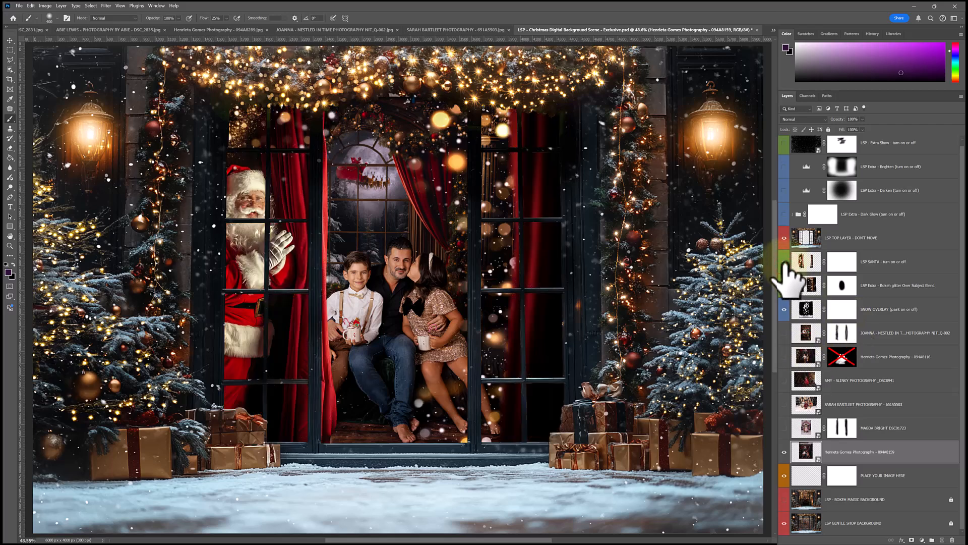
click(785, 263)
click(784, 215)
click(783, 191)
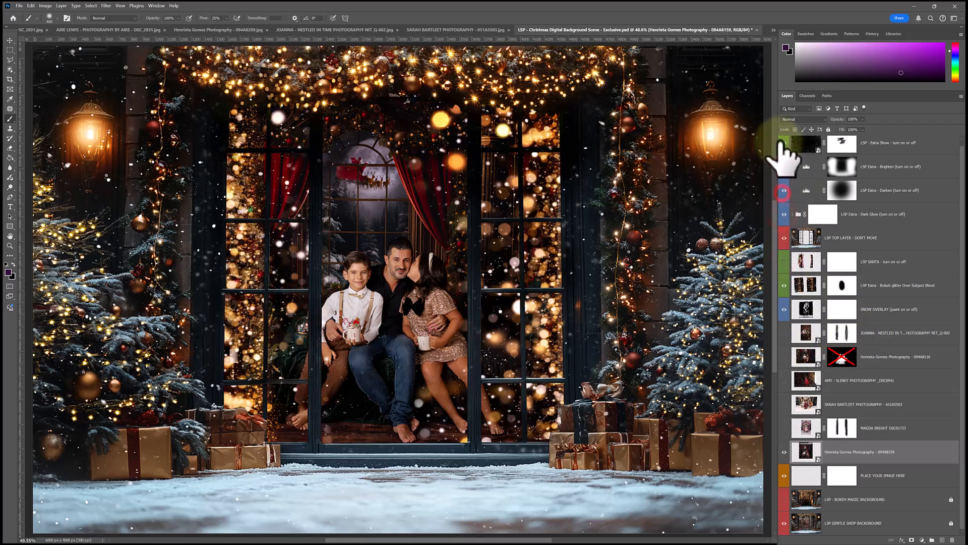
click(783, 144)
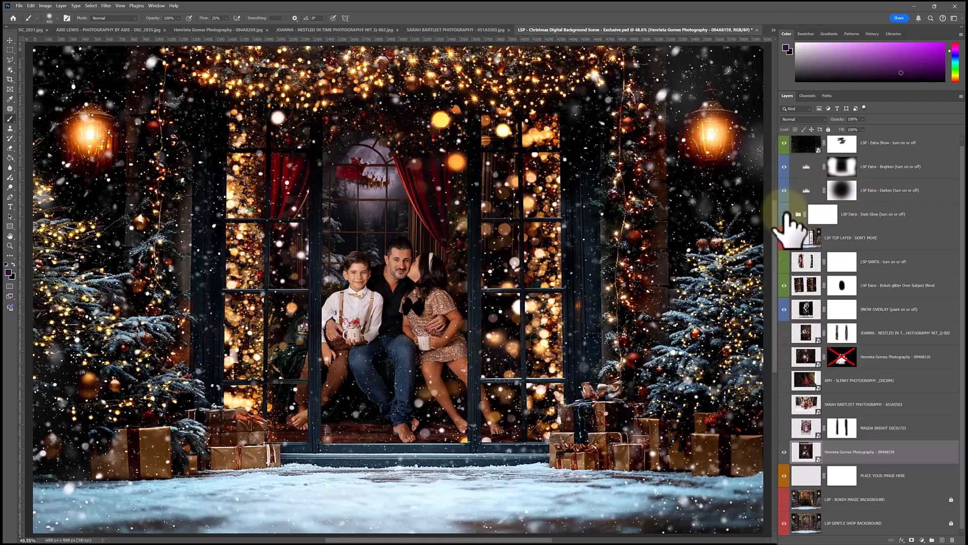
drag(784, 143, 784, 214)
Hide the Bokeh glitter Over Subject Blend layer above the family photo
click(784, 285)
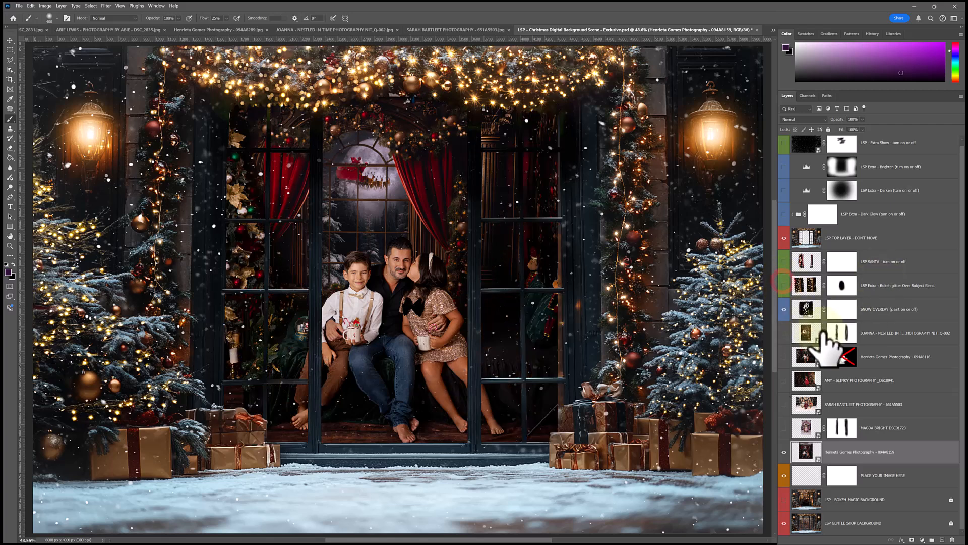